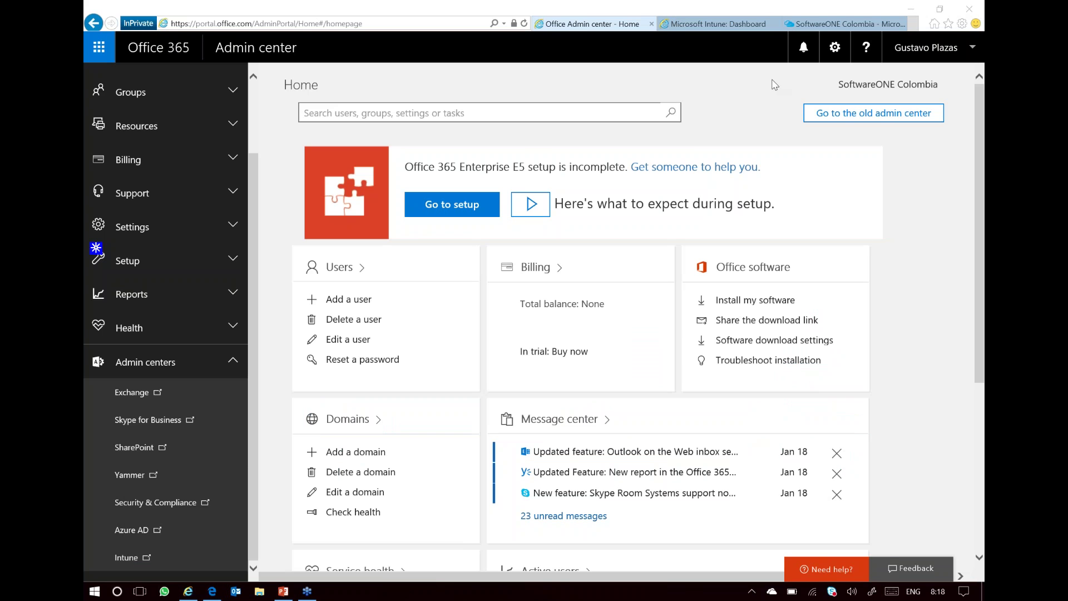
Switch to the Azure portal and review the Azure Active Directory password reset properties and authentication methods
click(802, 23)
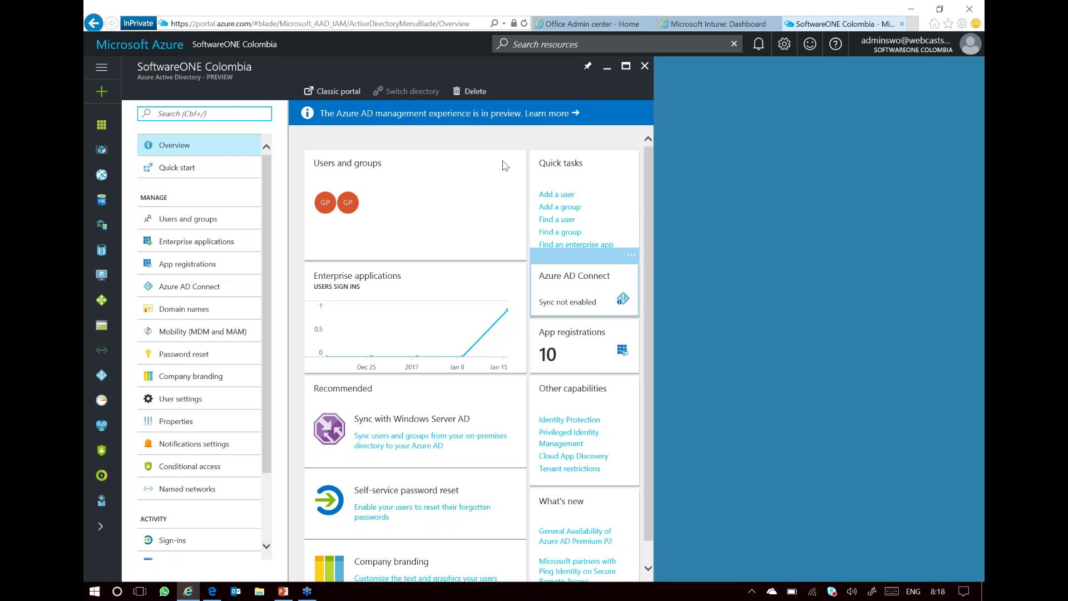
click(205, 359)
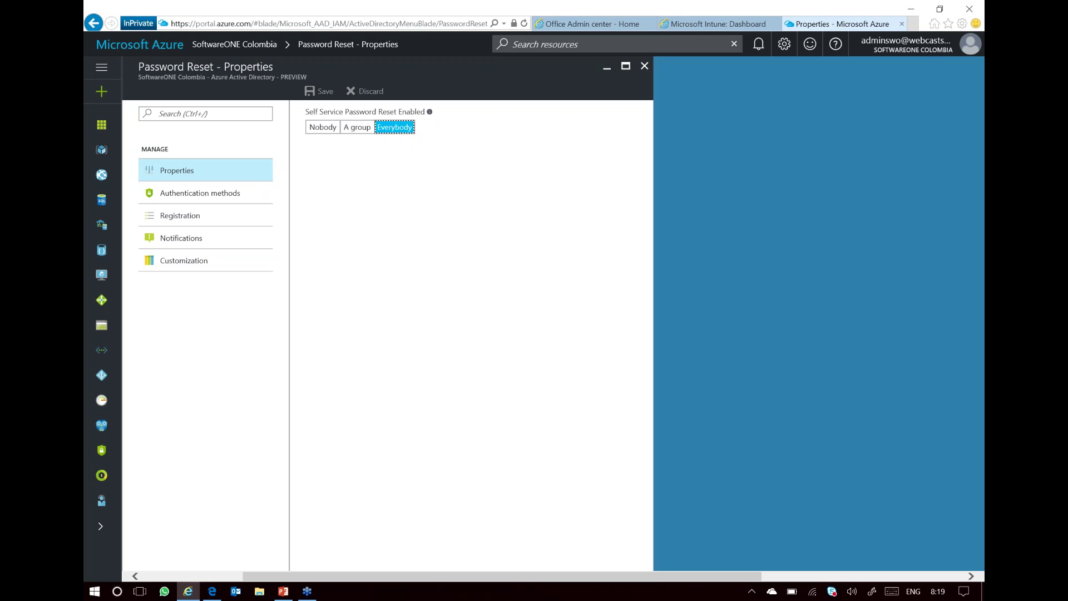
click(216, 206)
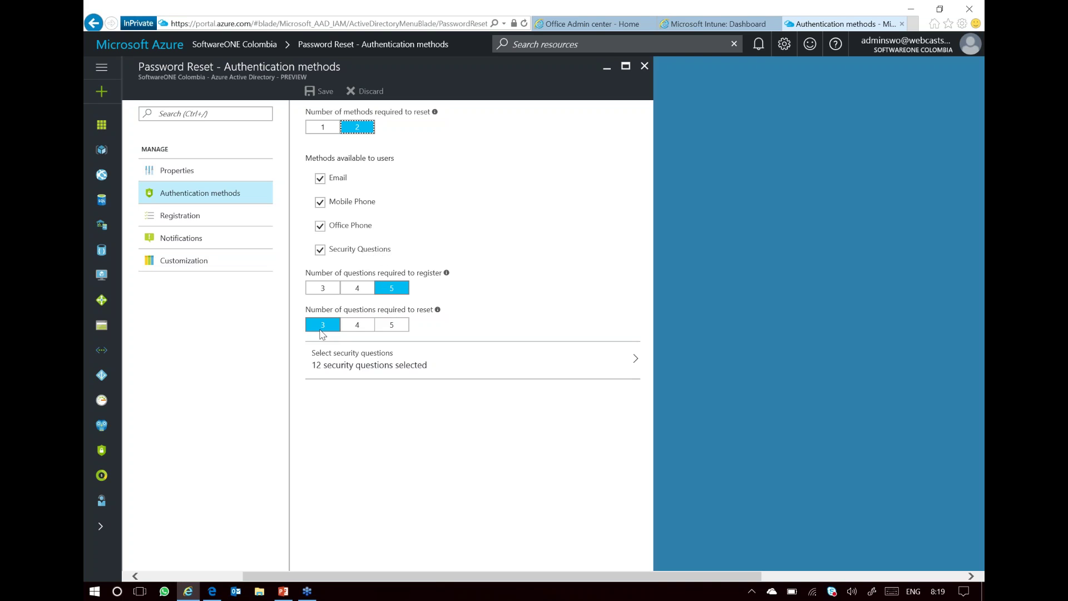
Review the selected security questions and the predefined questions available for password reset, and close both lists without changes
click(358, 371)
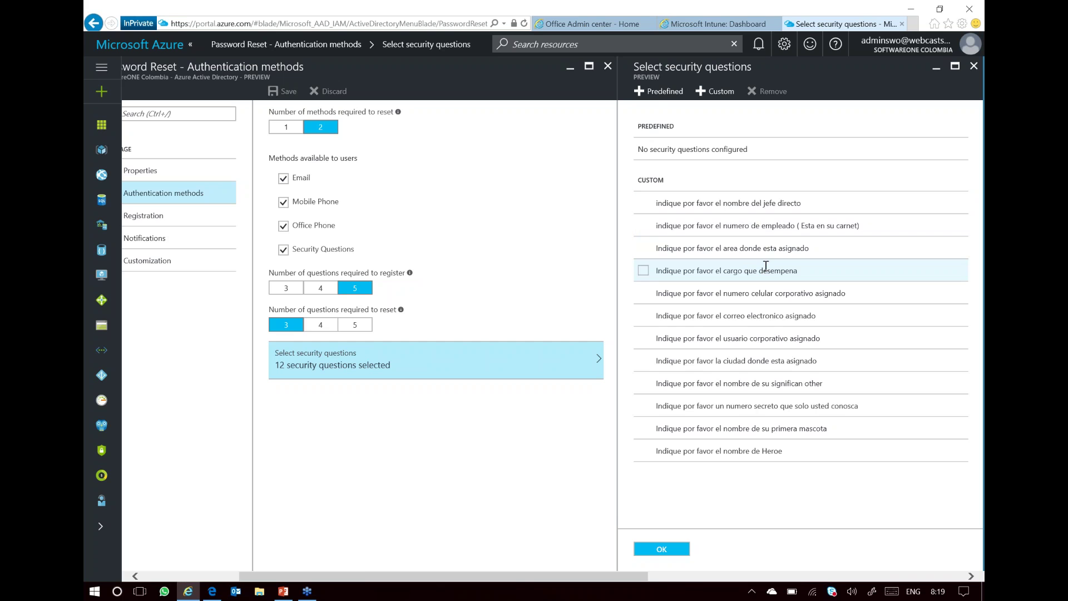
click(659, 92)
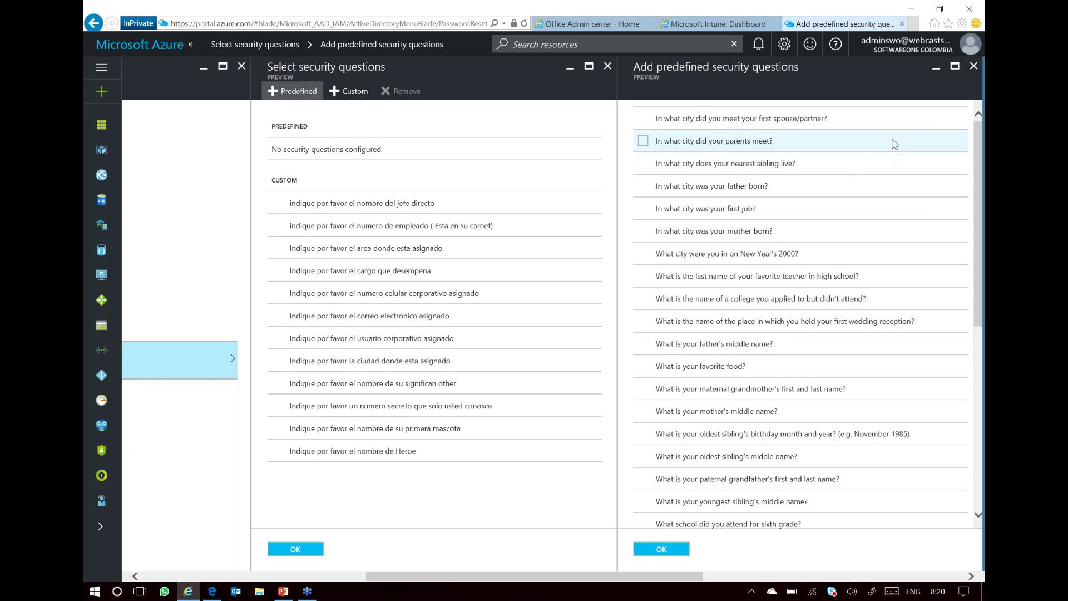
click(972, 68)
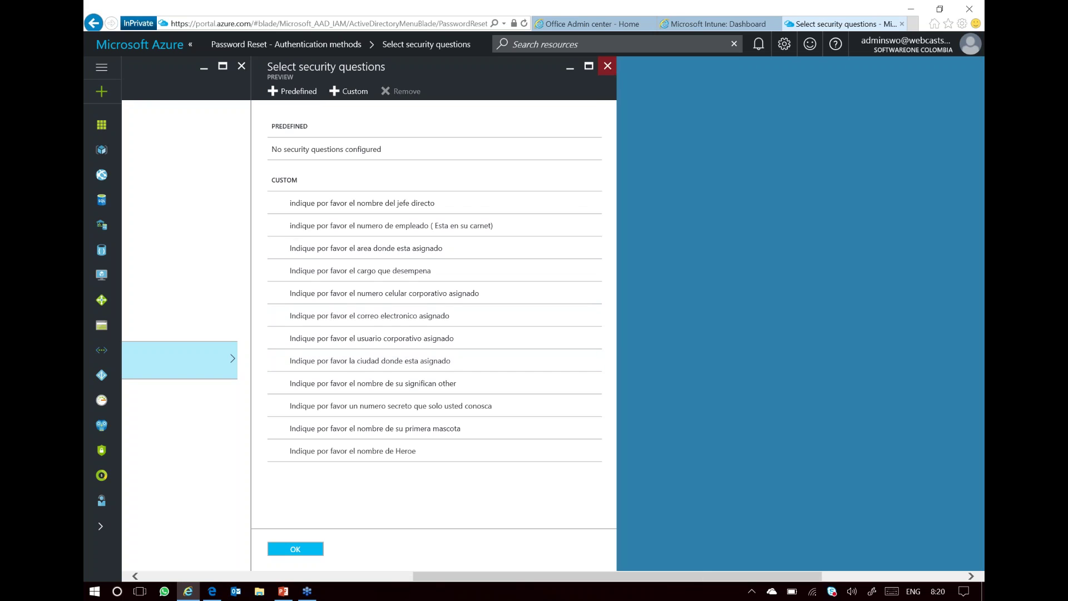
click(608, 67)
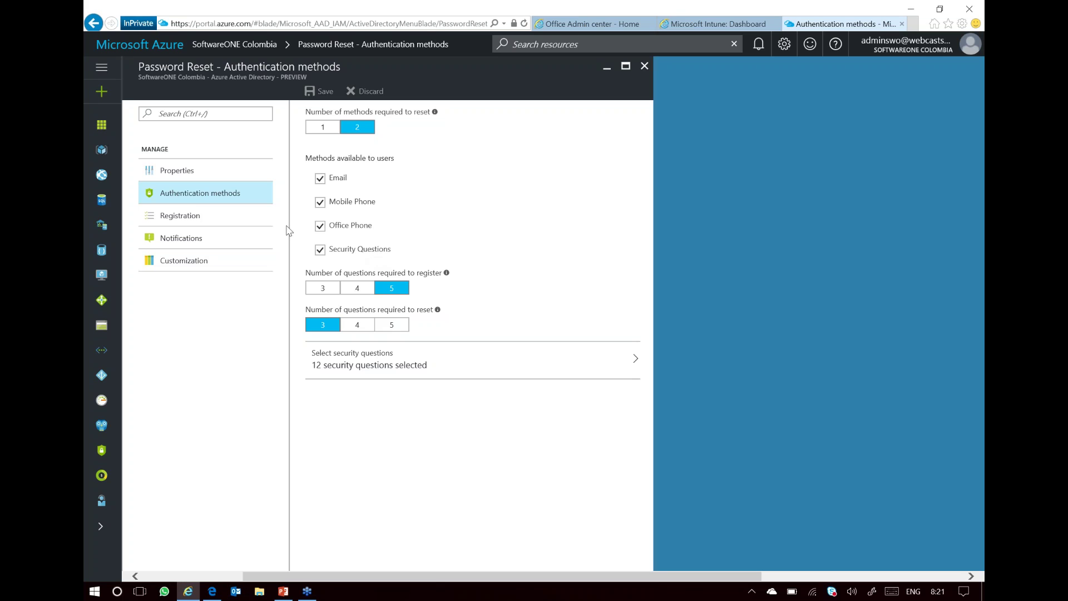
Review the password reset registration and notification settings, close them, and switch to the PowerPoint presentation
click(233, 224)
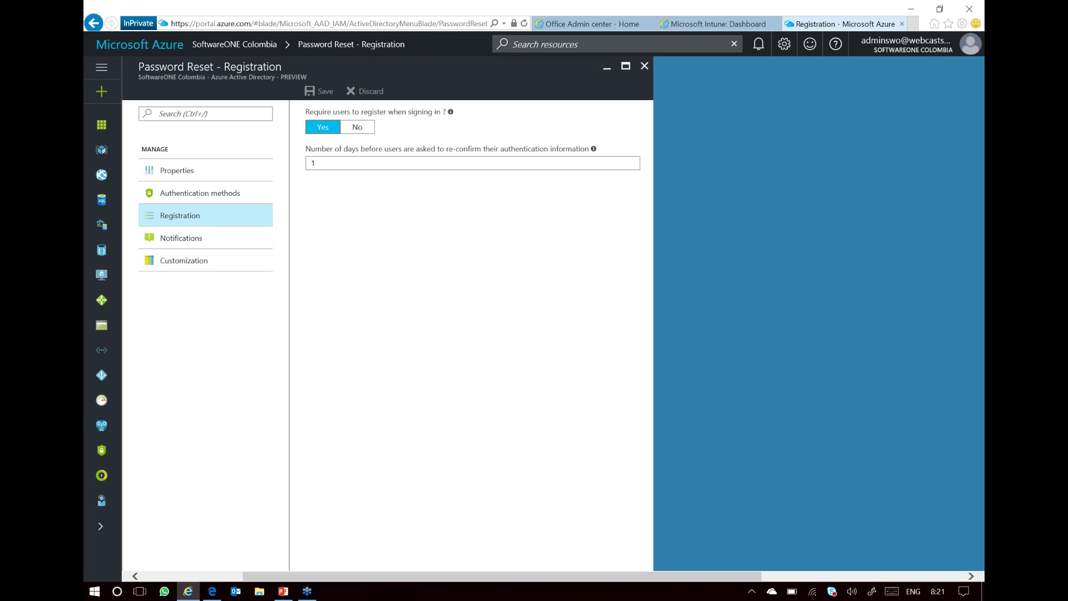
click(203, 238)
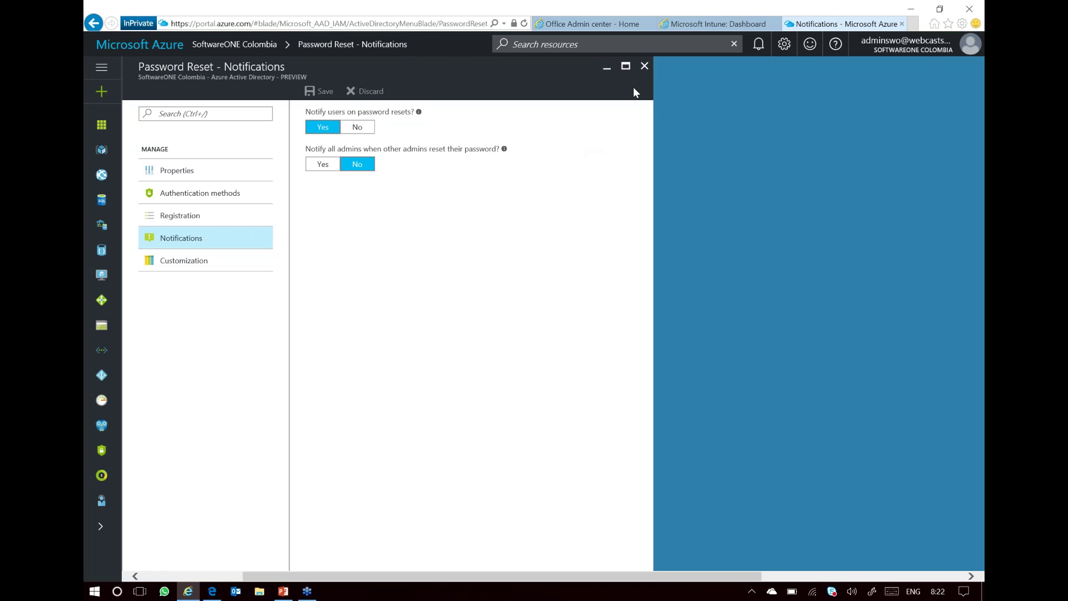
click(645, 66)
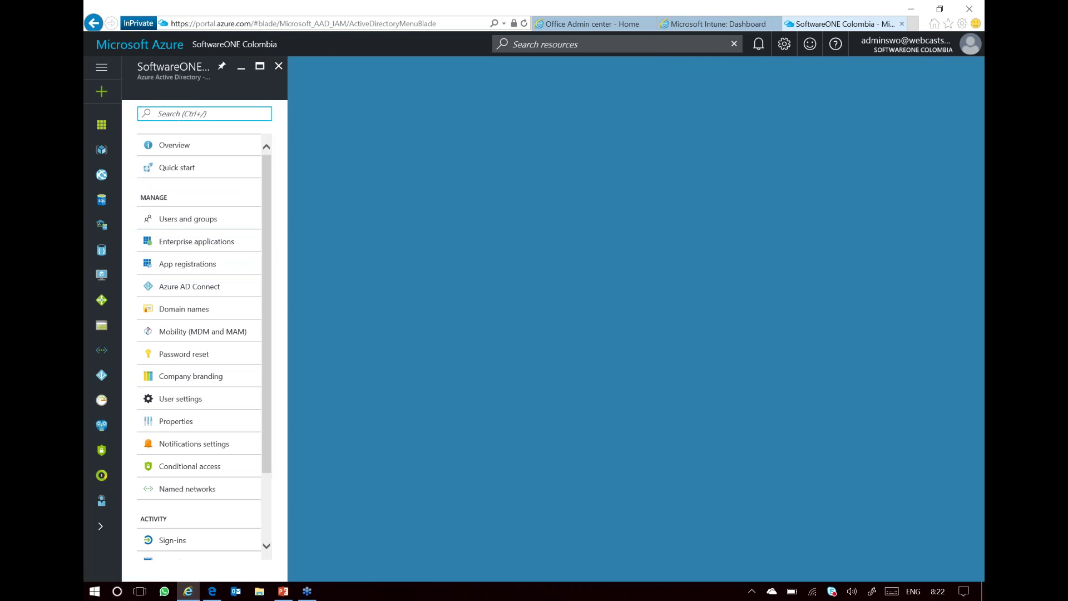
key(alt+Tab)
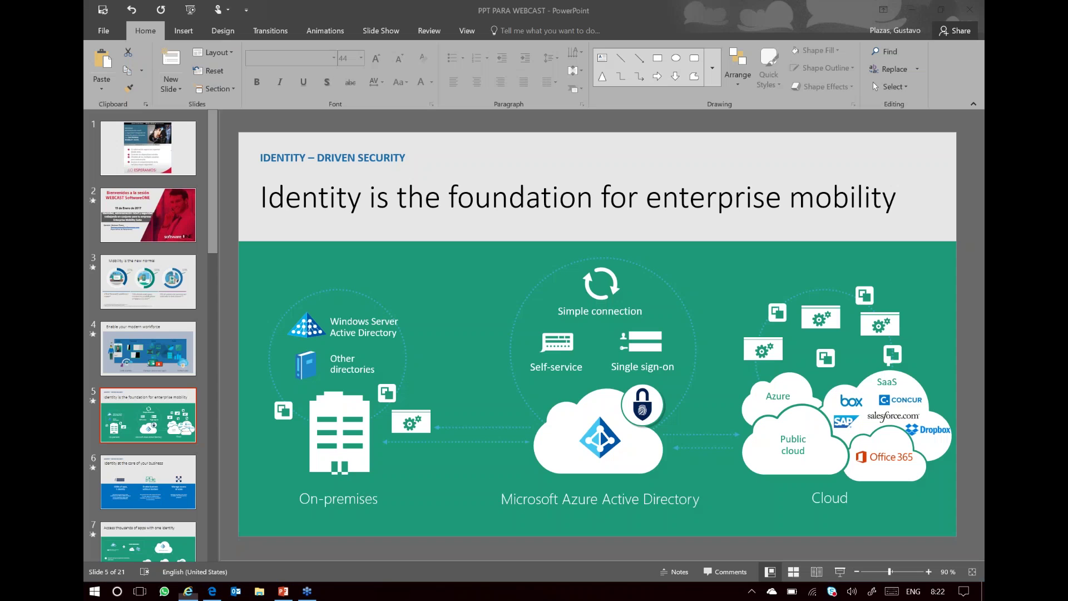
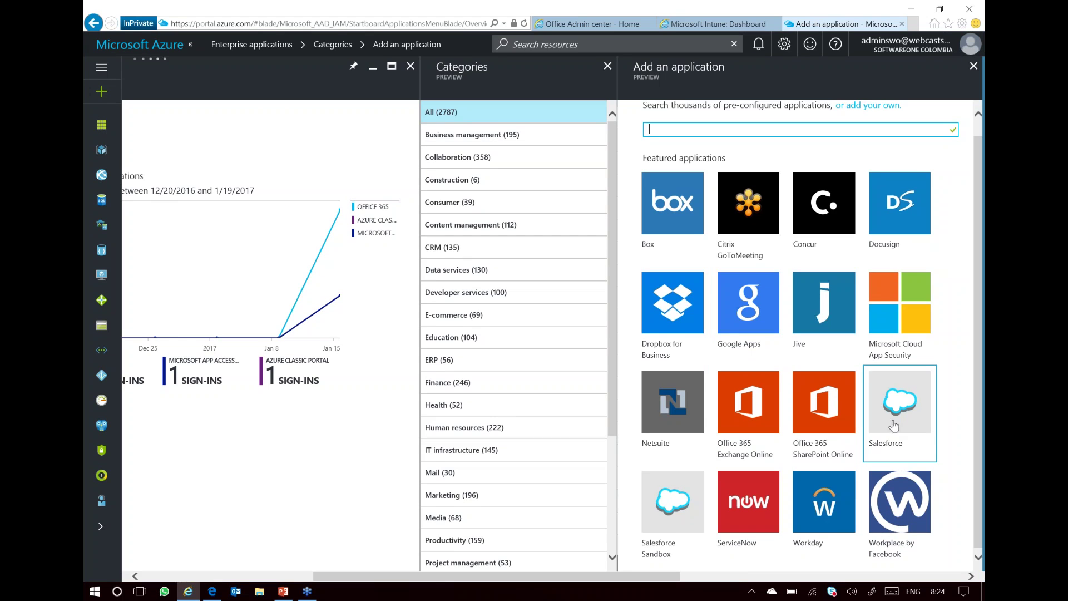
Browse the CRM category of the Azure enterprise application gallery and return to the enterprise applications overview
click(470, 254)
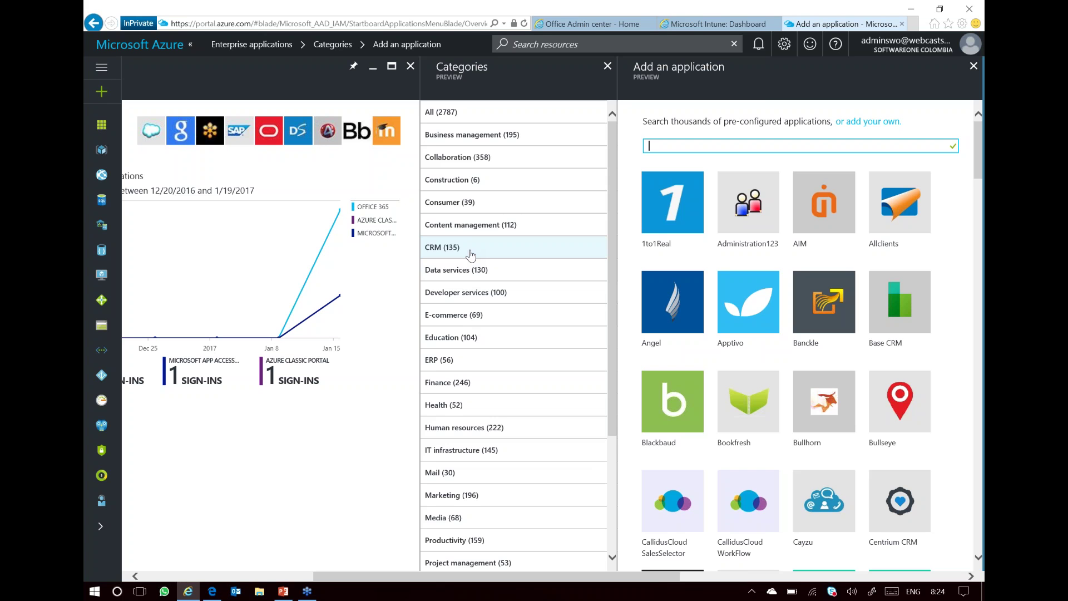
click(470, 255)
click(973, 67)
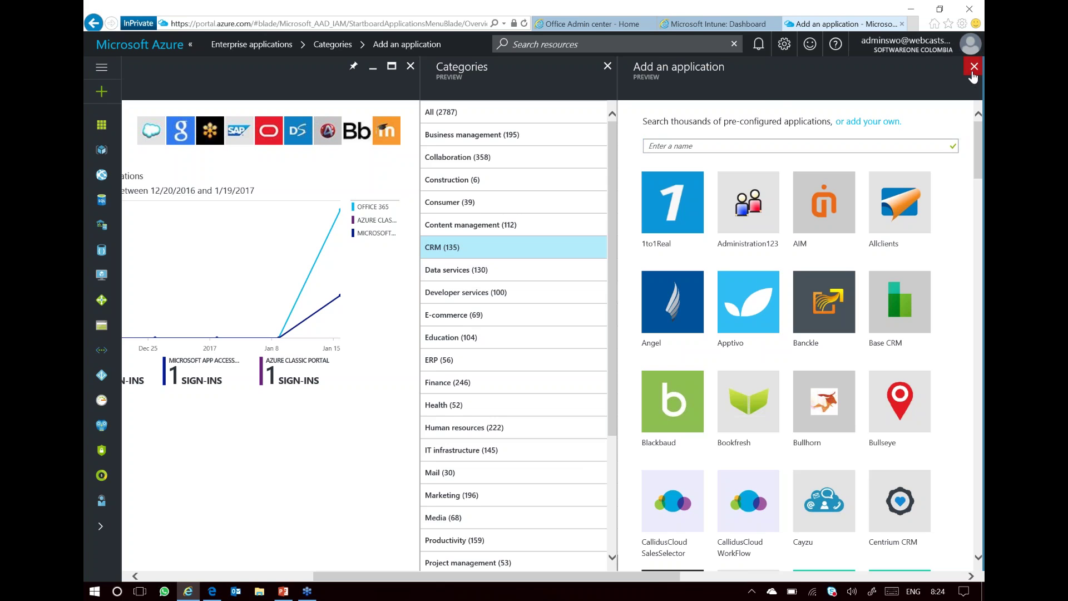
click(608, 66)
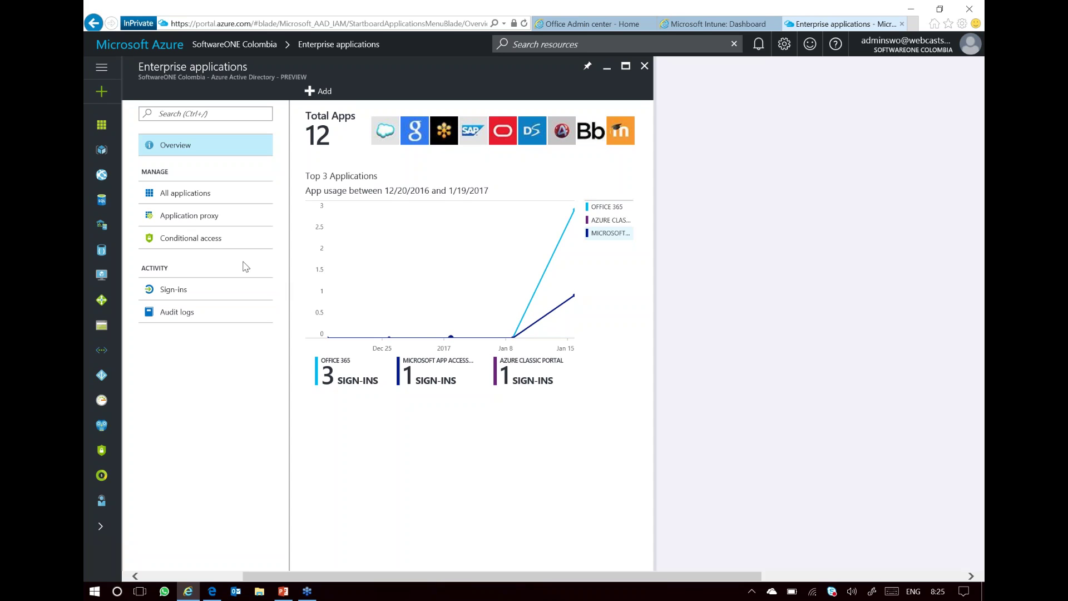
Examine the options of a new conditional access policy for enterprise applications, and close it without creating one
click(207, 243)
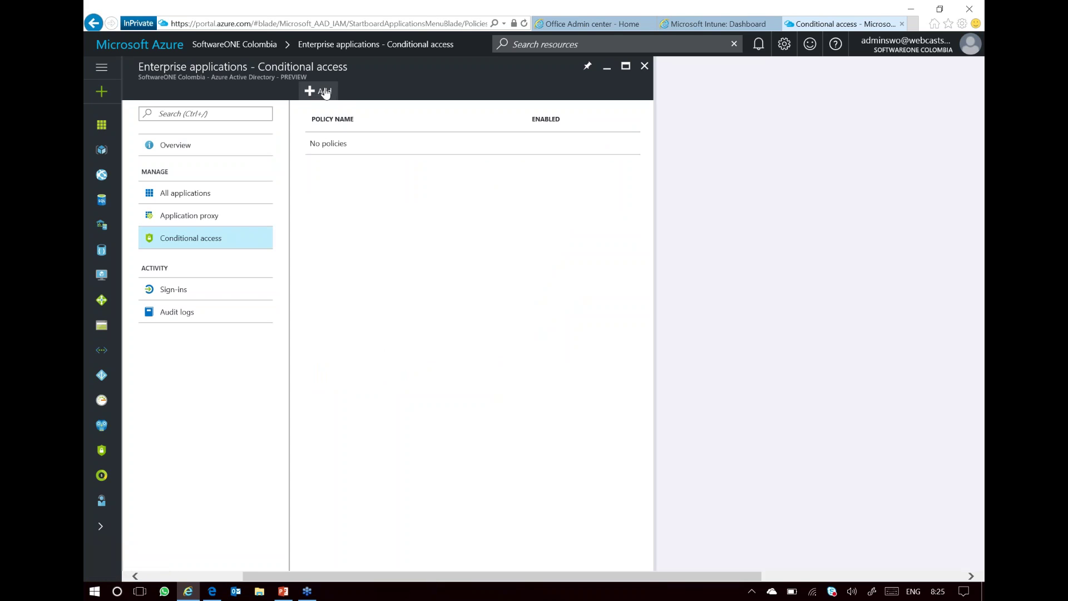
click(326, 93)
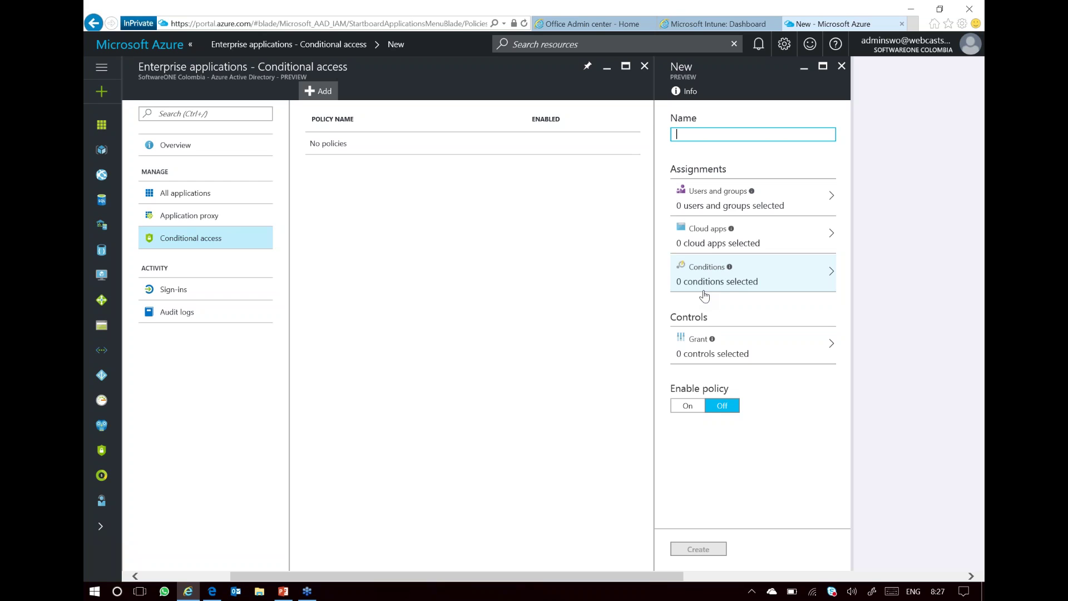
click(841, 66)
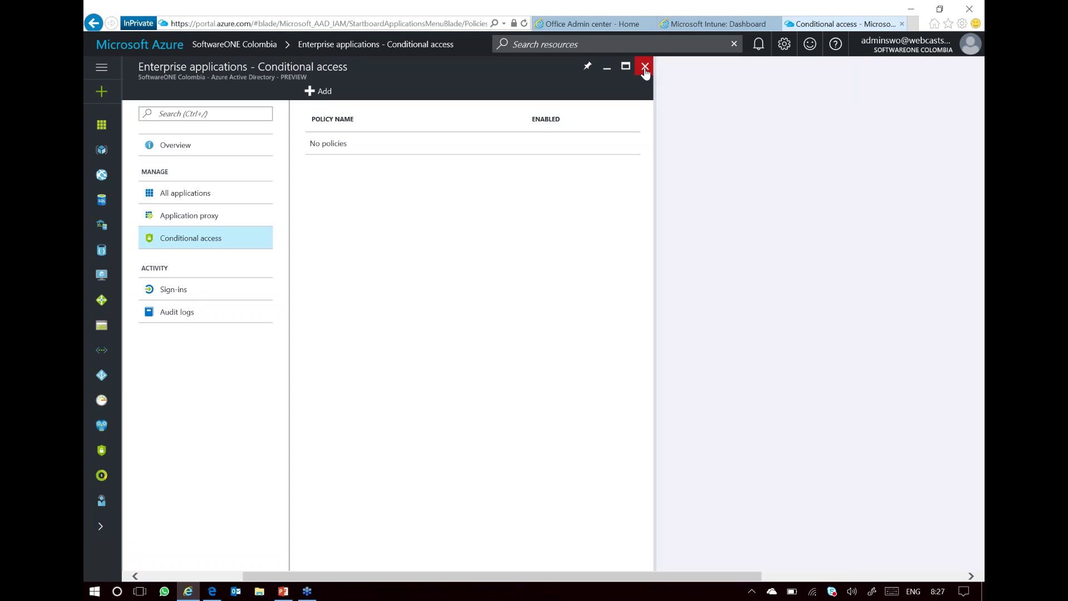
click(645, 67)
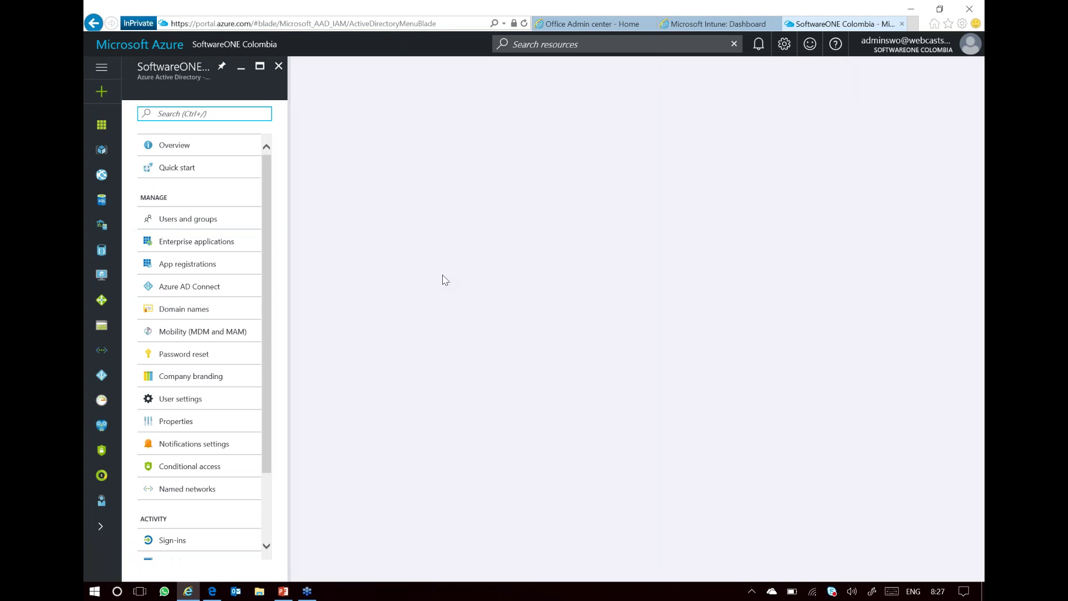
Check the Users at Risk and Risky Sign-ins security reports of the Azure Active Directory tenant
click(267, 498)
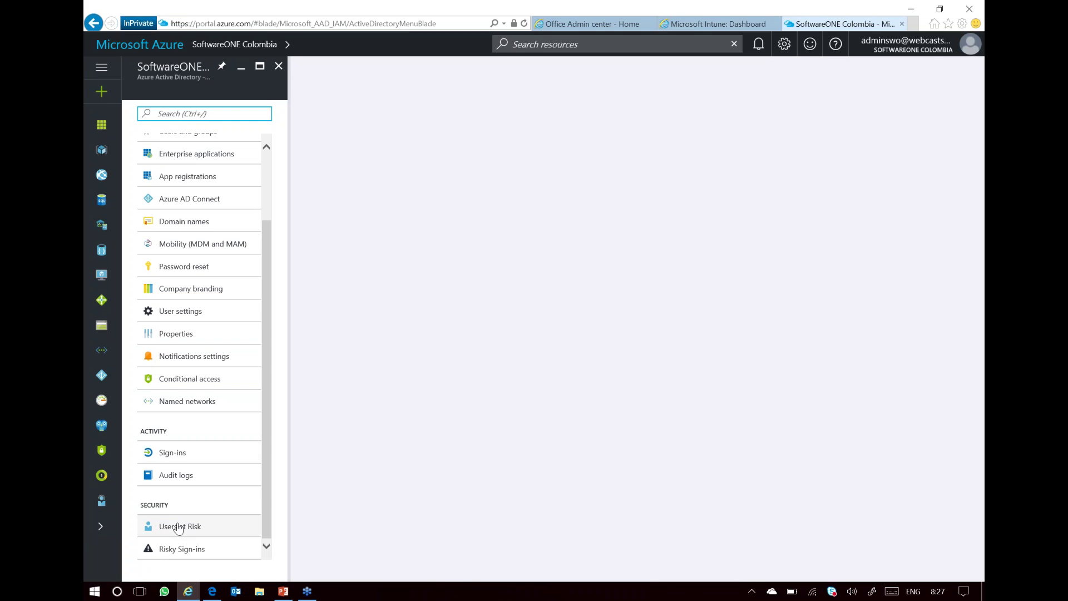
click(178, 526)
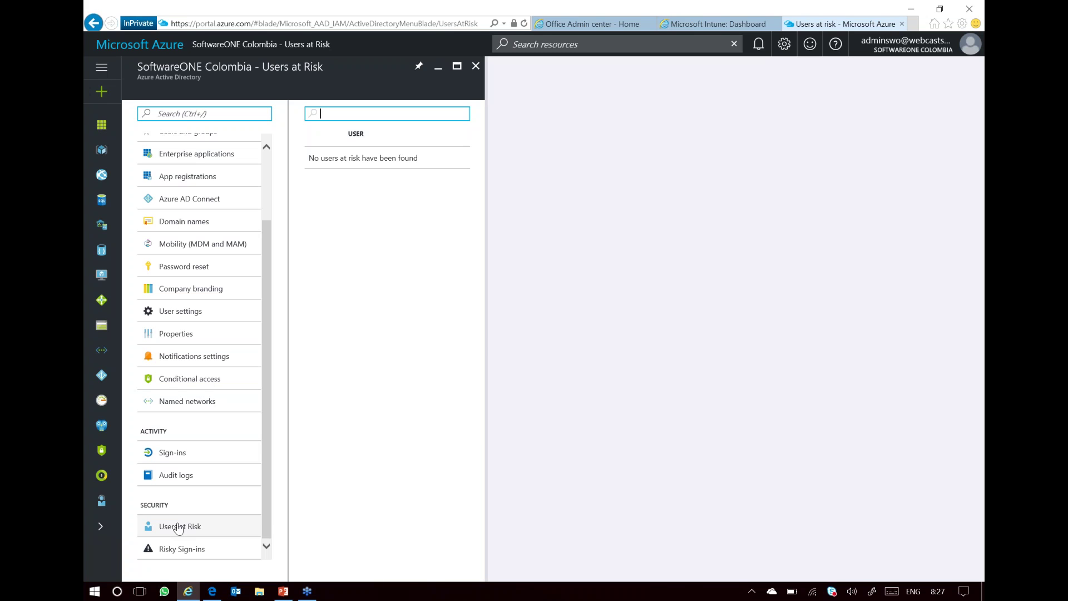
click(172, 558)
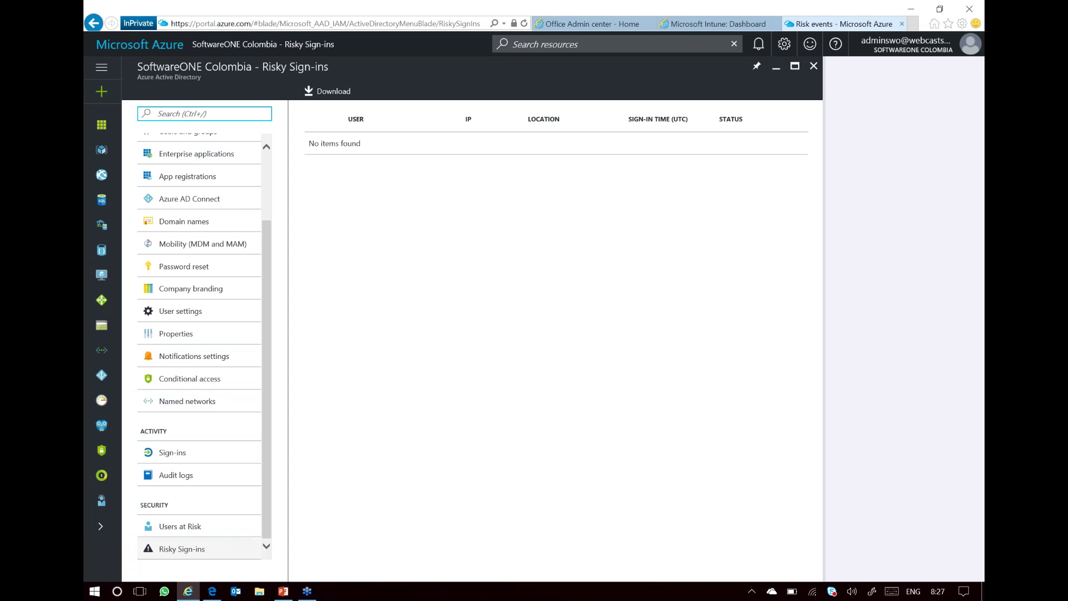
Switch to PowerPoint, start the slide show from the "Identity at the core of your business" slide and advance it
key(alt+Tab)
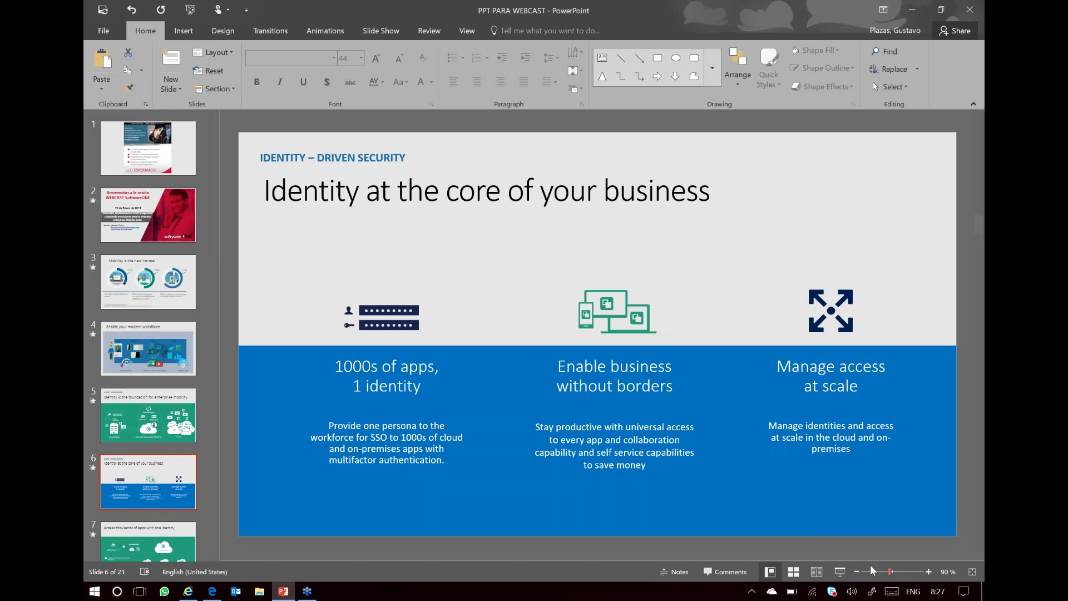
click(841, 571)
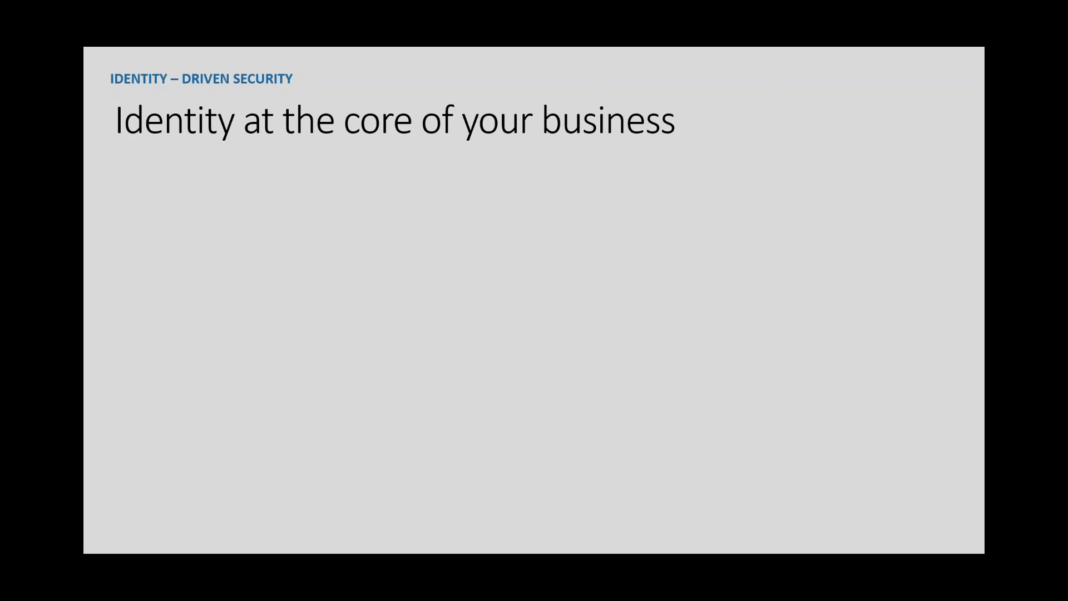
key(Right)
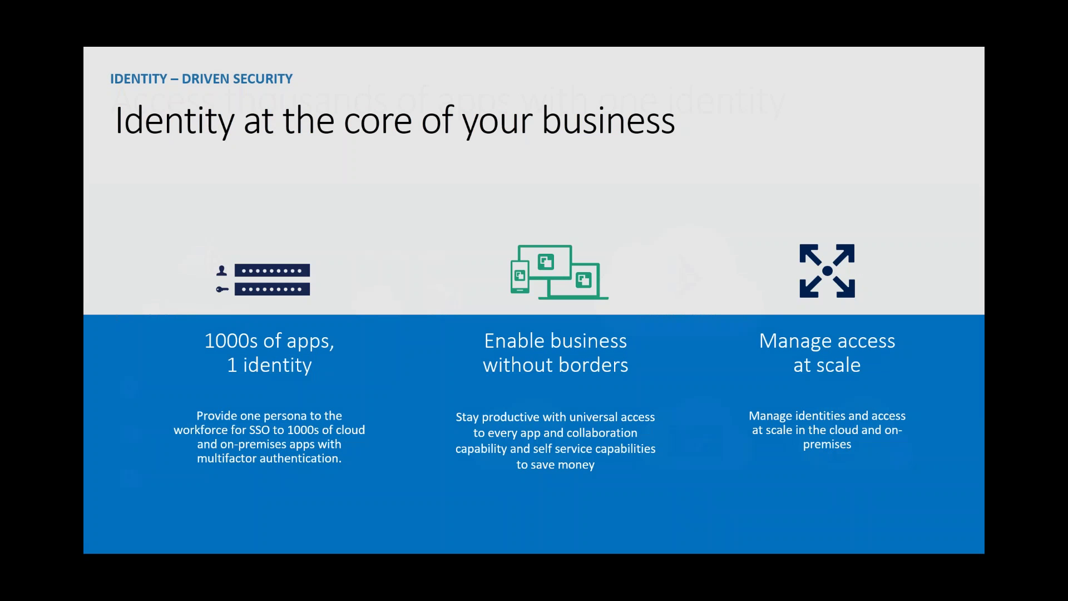
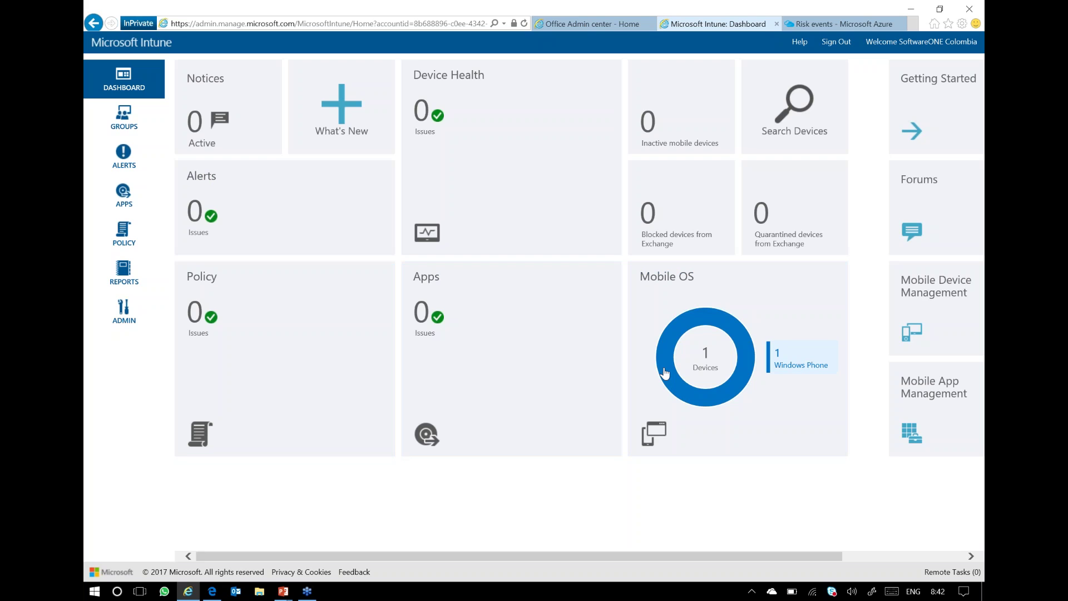
Open the Windows Phone devices from Intune's Mobile OS chart and reauthenticate the session with the admin account's password
click(665, 372)
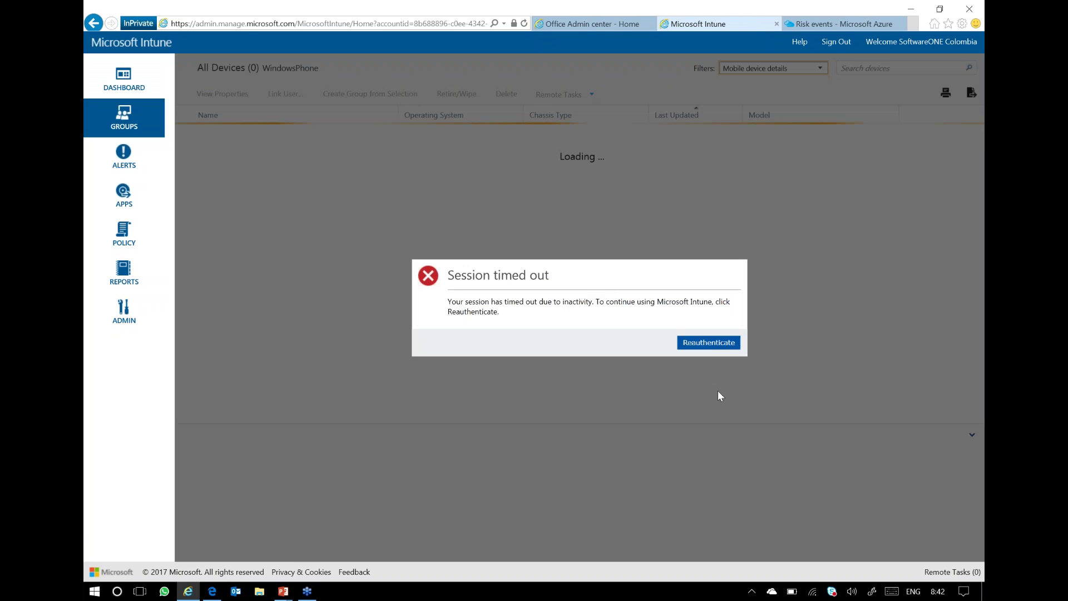
click(709, 342)
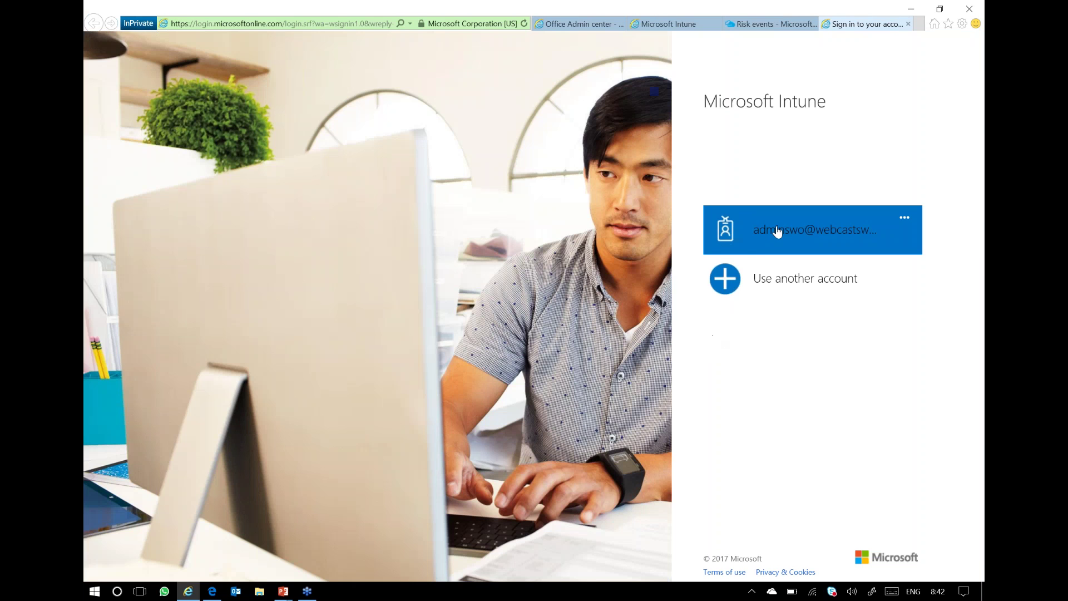
click(777, 232)
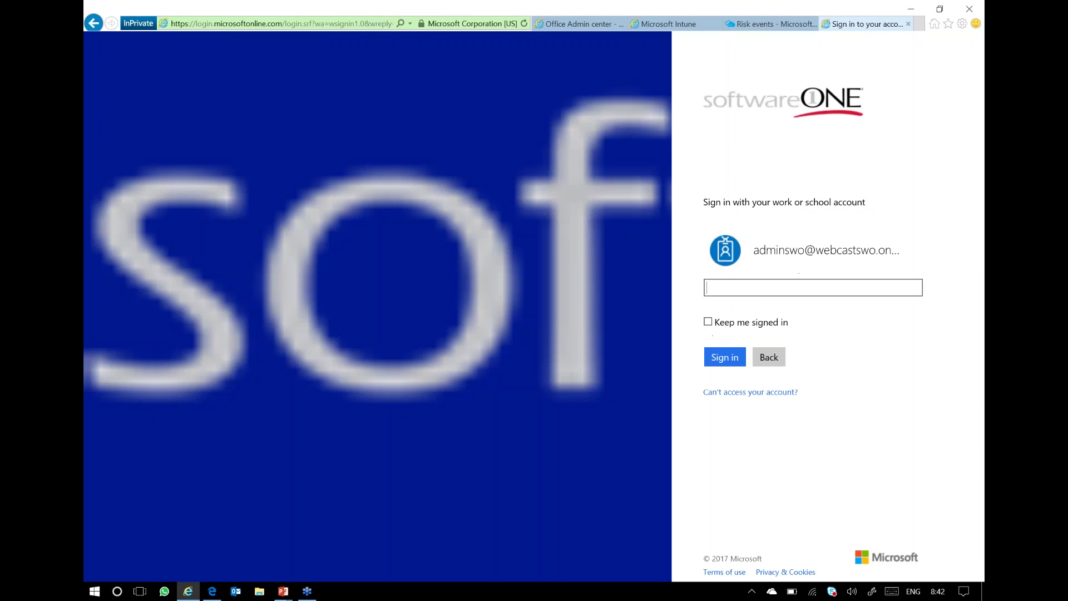
text(••••••••••••)
key(Return)
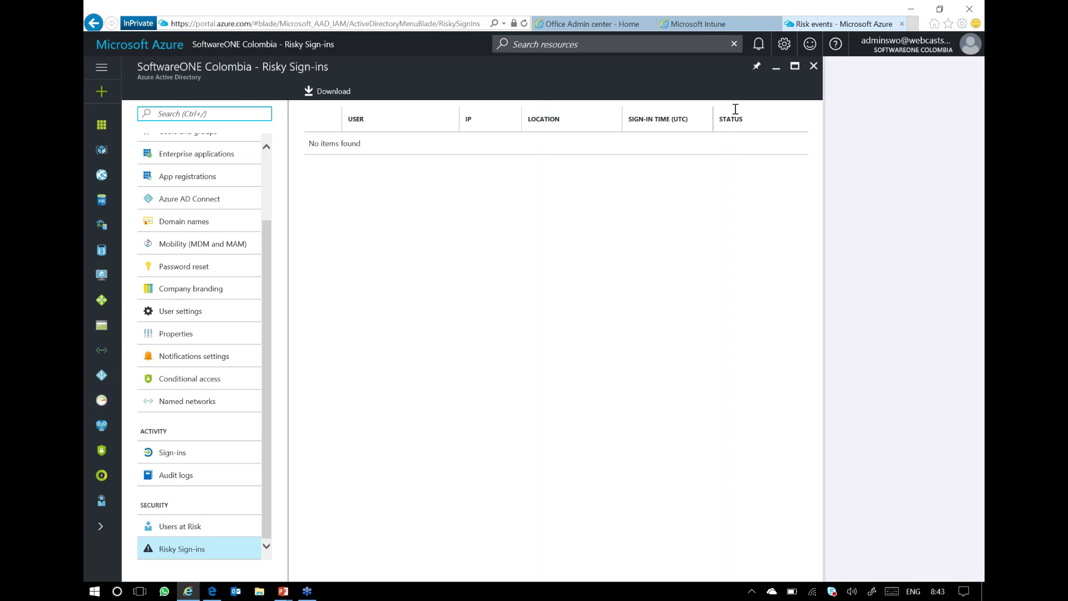
Return to the Intune device list and view the enrolled Windows Phone's general properties, alerts and hardware summary
click(706, 25)
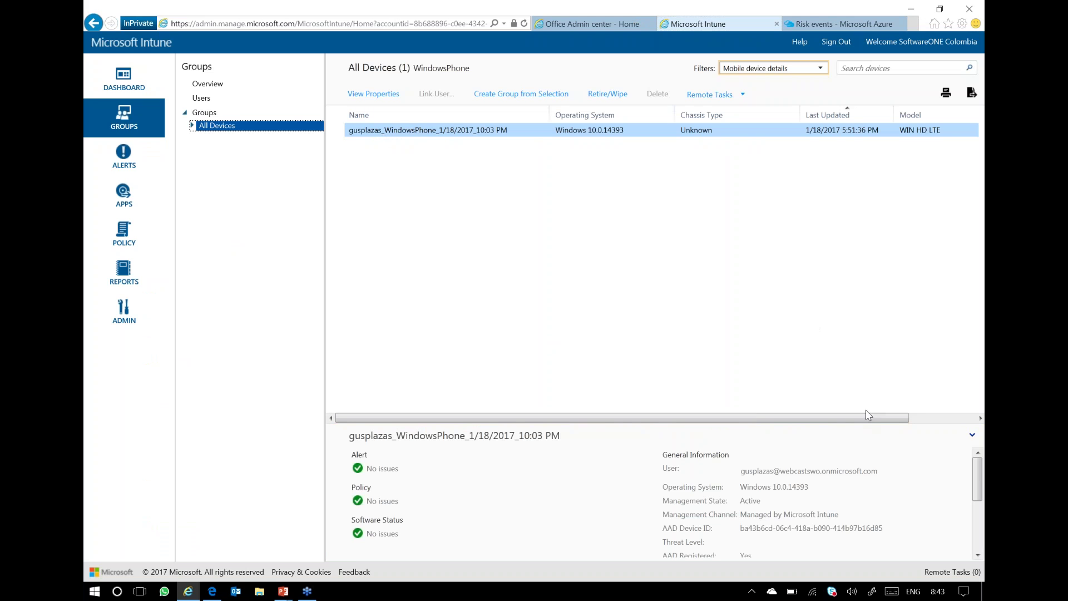
drag(870, 418, 971, 419)
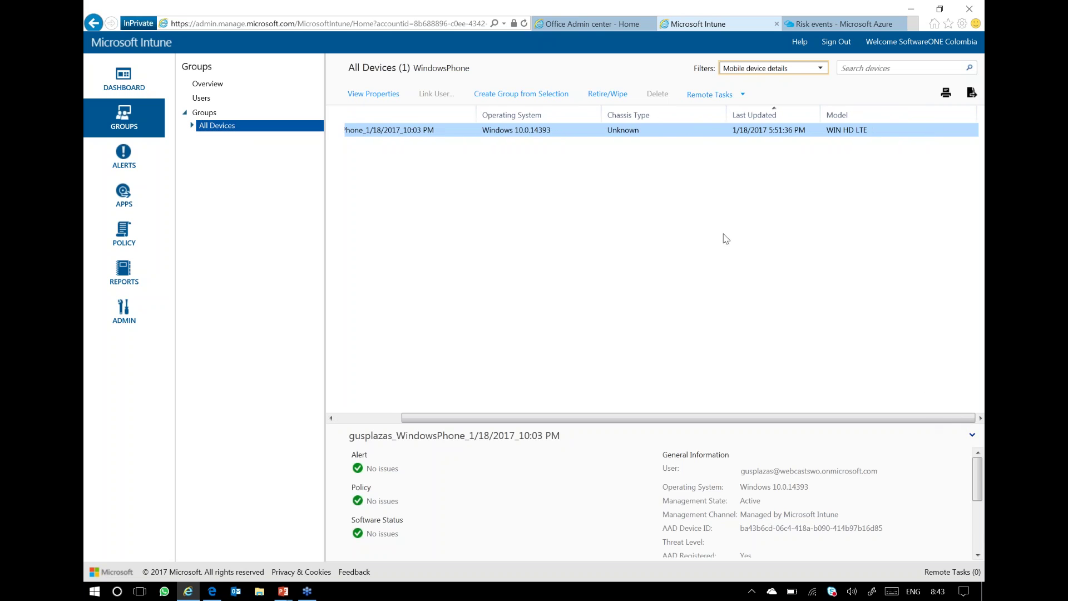
click(373, 93)
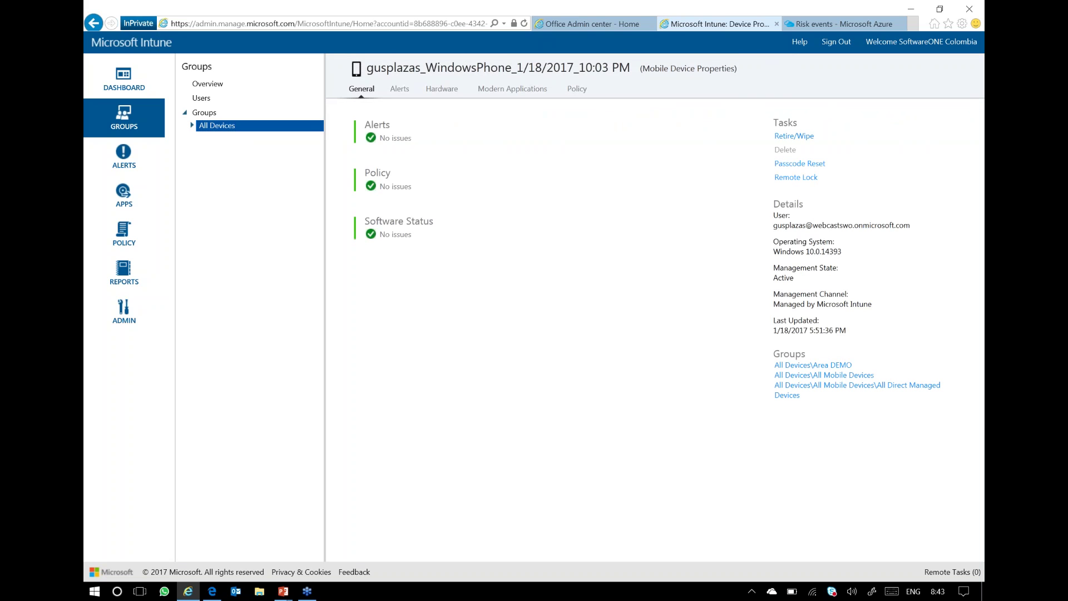
click(398, 96)
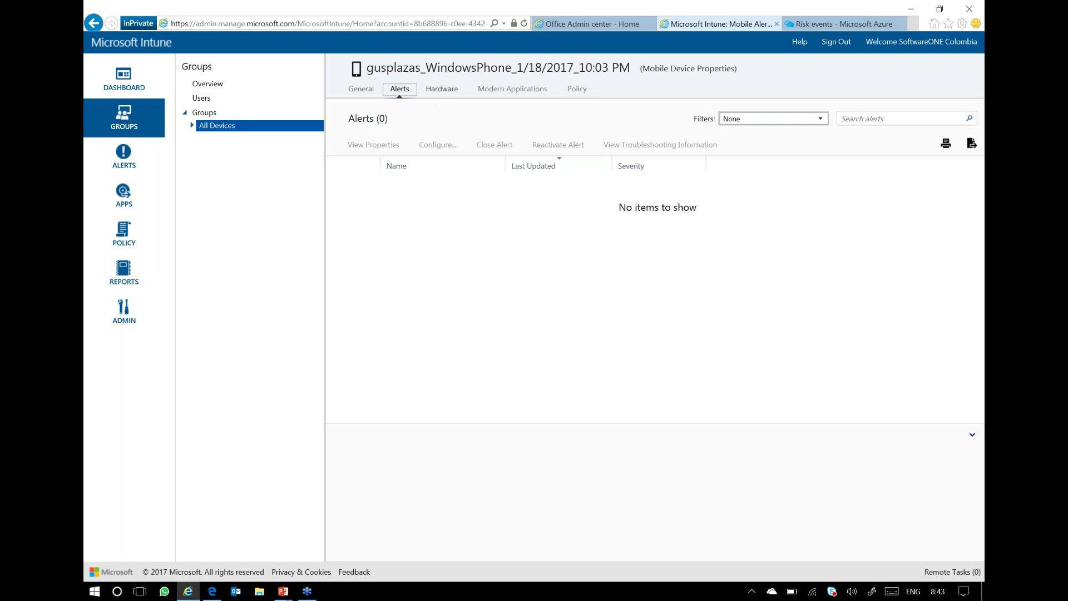
click(440, 91)
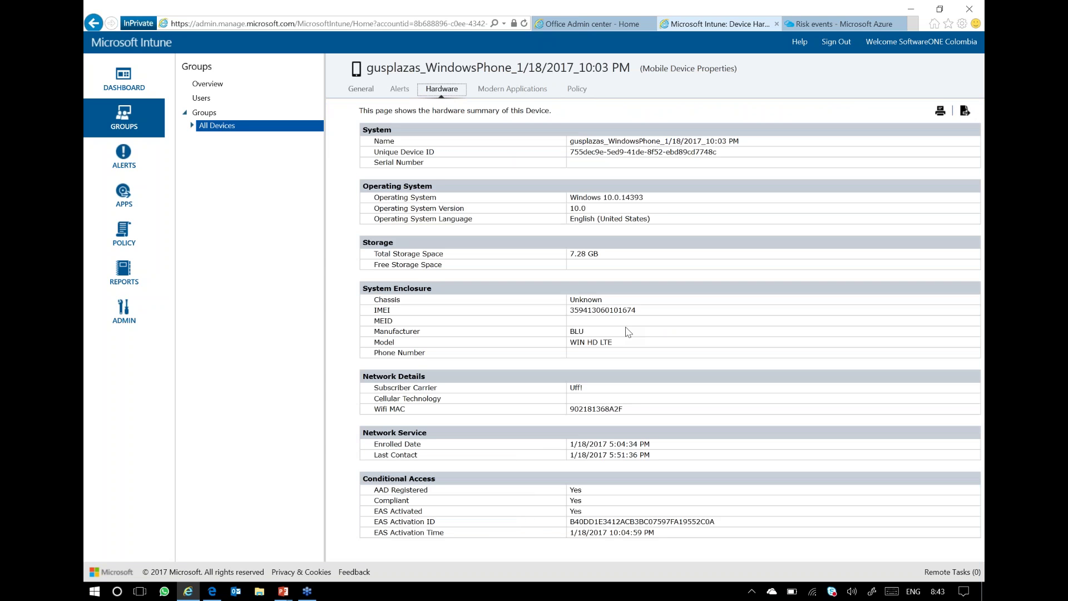
View the modern applications of the enrolled Windows Phone
click(514, 94)
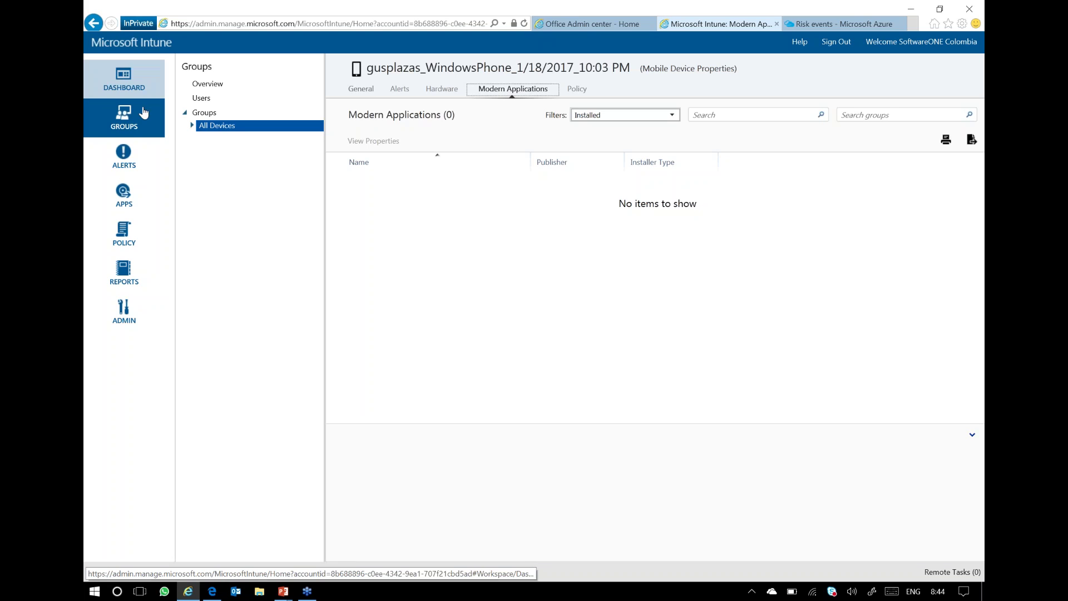
Start a new compliance policy in Intune that requires a password to unlock mobile devices and encryption on mobile devices
click(126, 225)
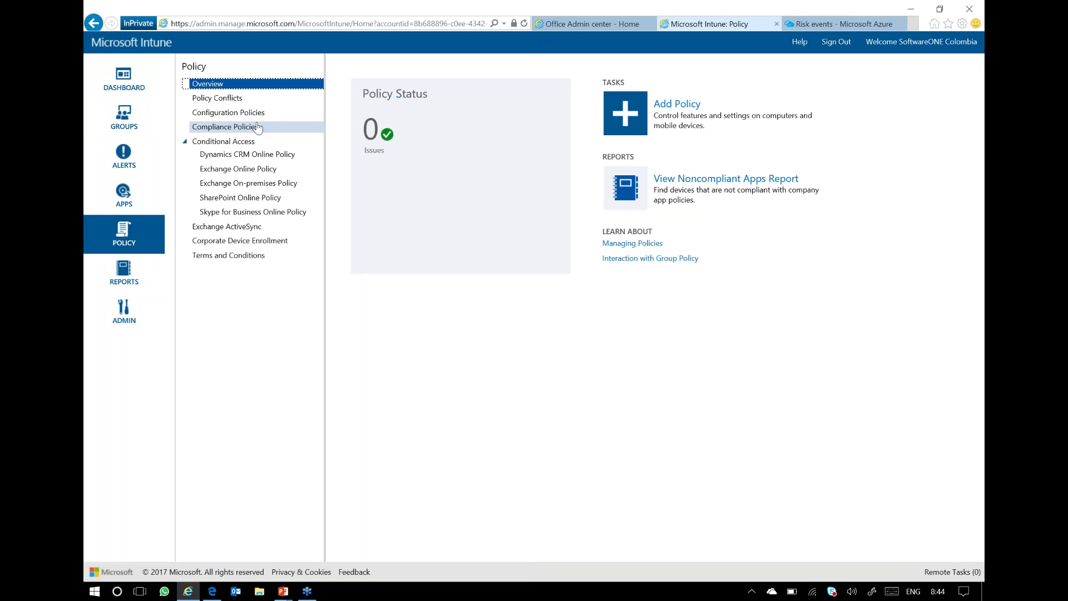
click(225, 127)
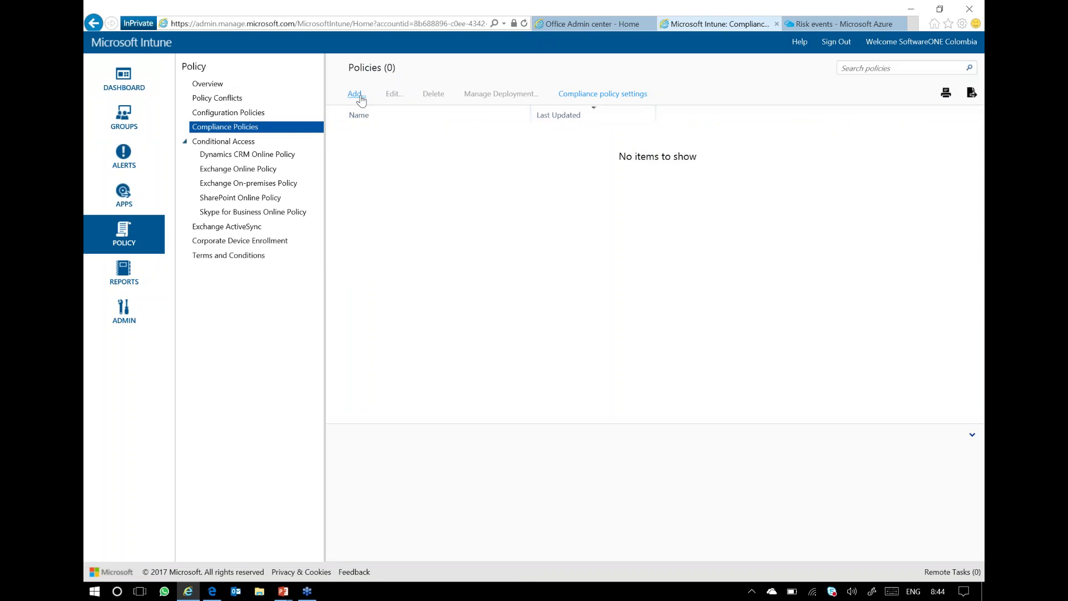
click(356, 94)
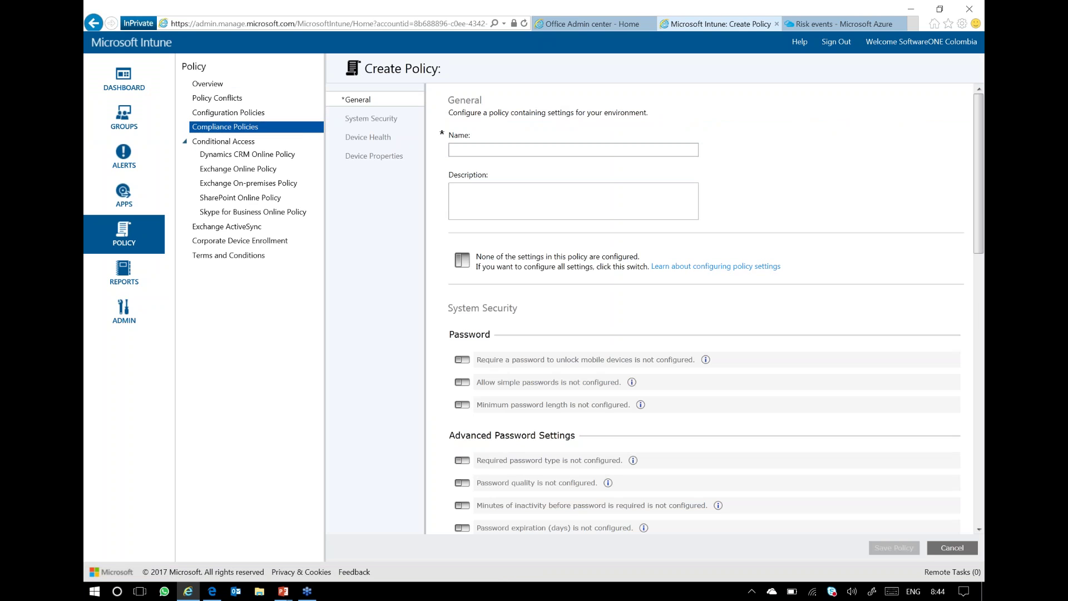
scroll(467, 125, down, 5)
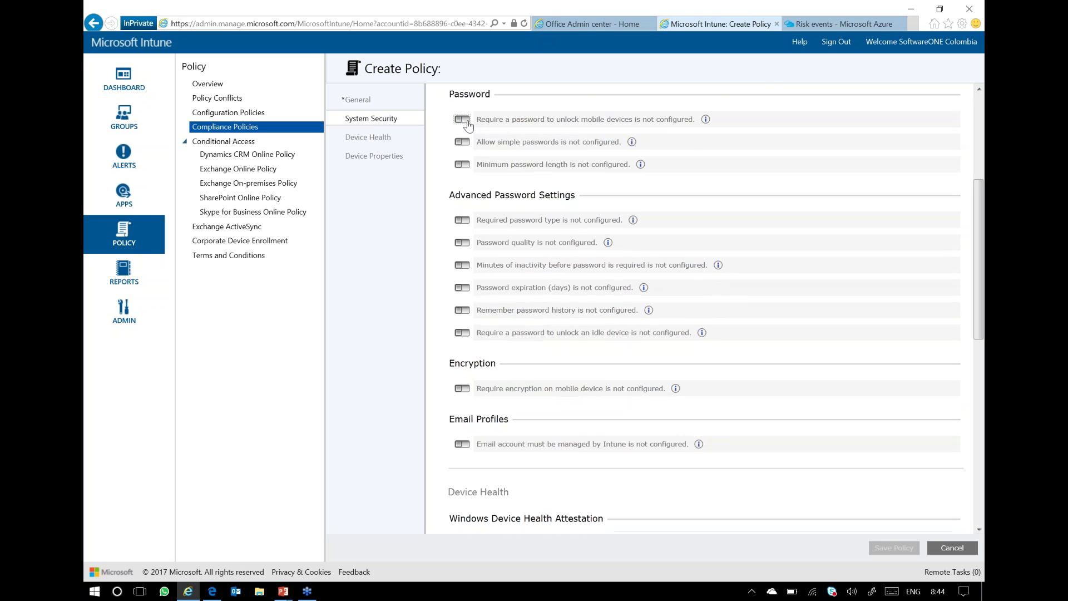
click(462, 120)
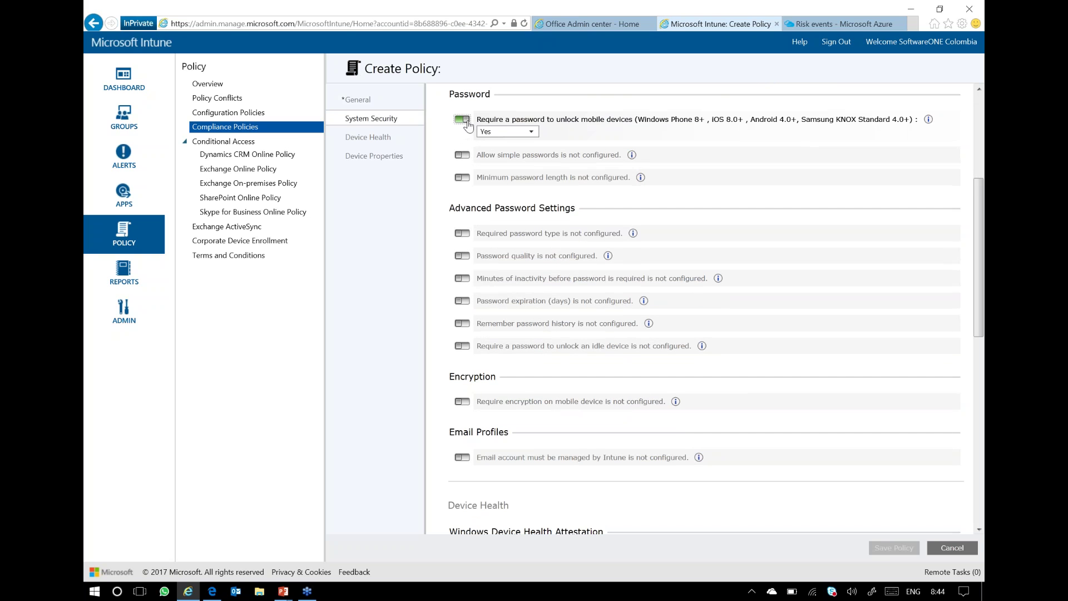
click(462, 402)
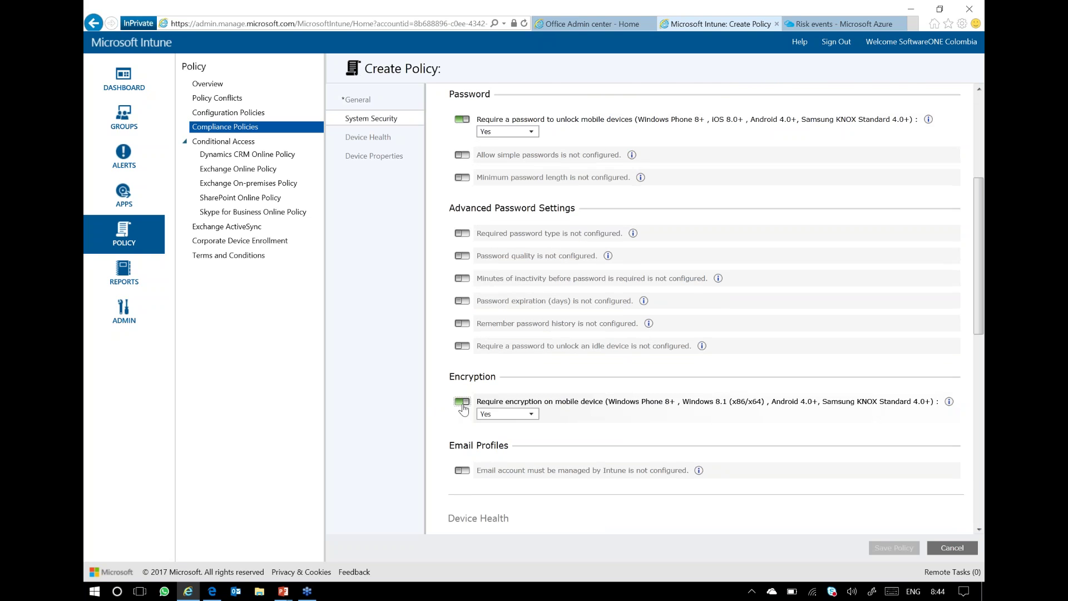
Review the new compliance policy's device health, security, threat protection, jailbreak and operating system version settings
scroll(463, 407, down, 7)
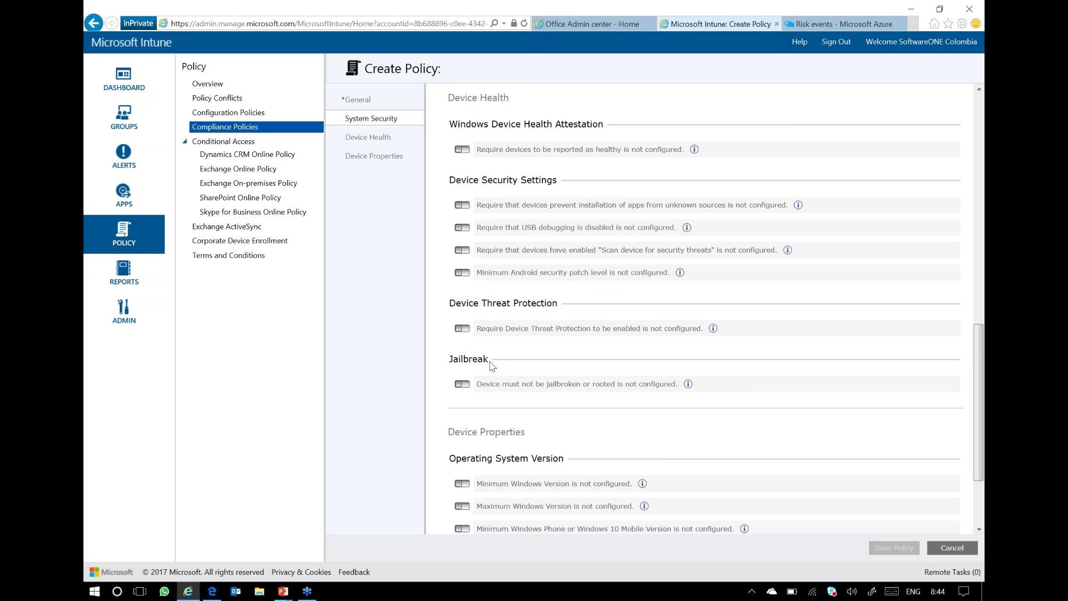
scroll(491, 365, down, 3)
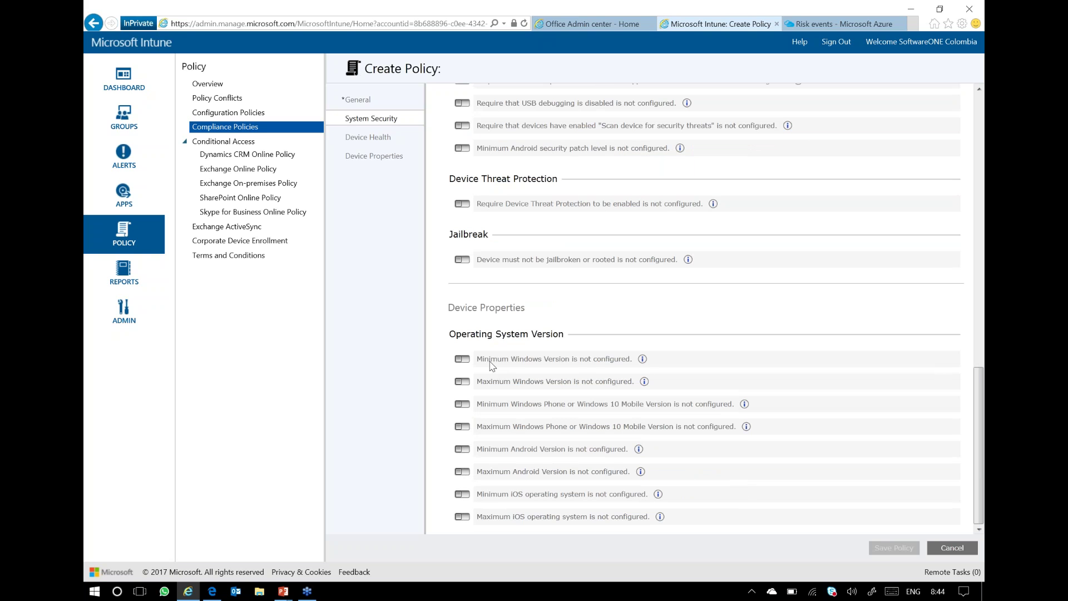
scroll(491, 365, up, 10)
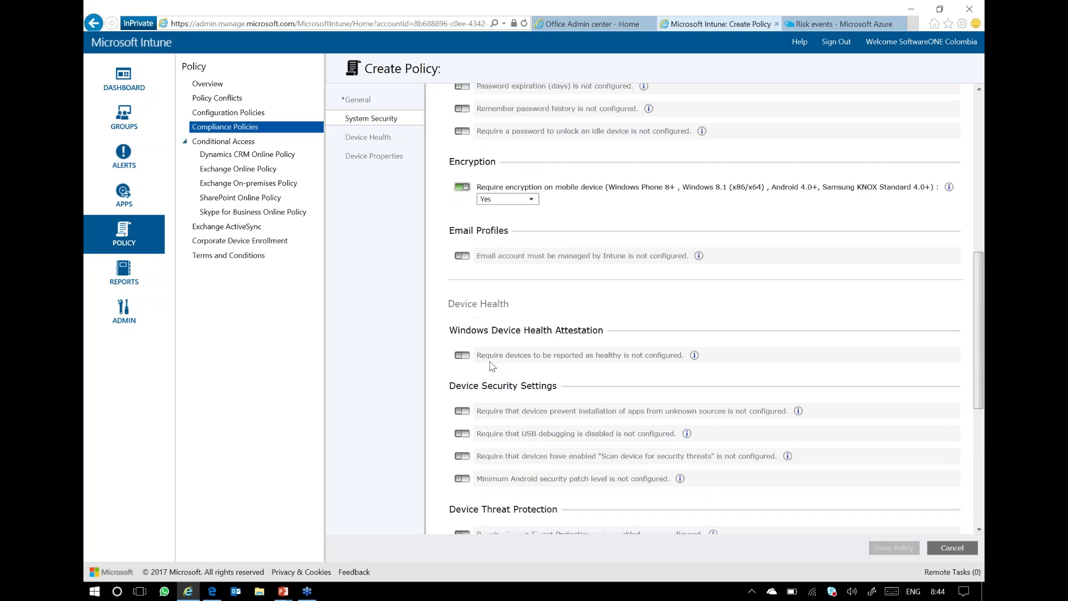
scroll(491, 365, up, 5)
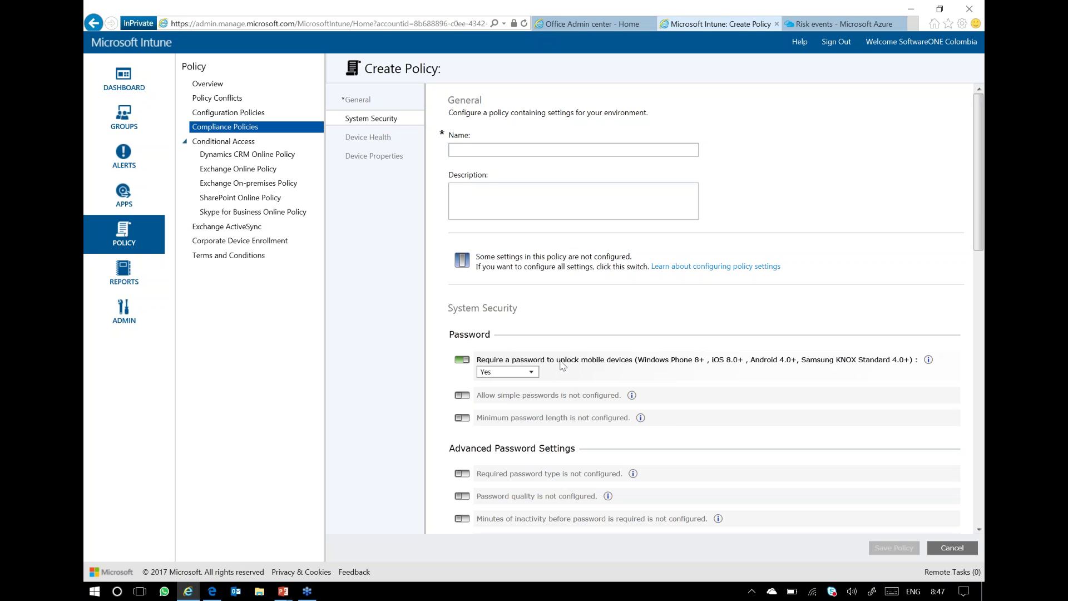
Run the Mobile Device Inventory report for all operating systems, look through its device columns and close the report
click(139, 278)
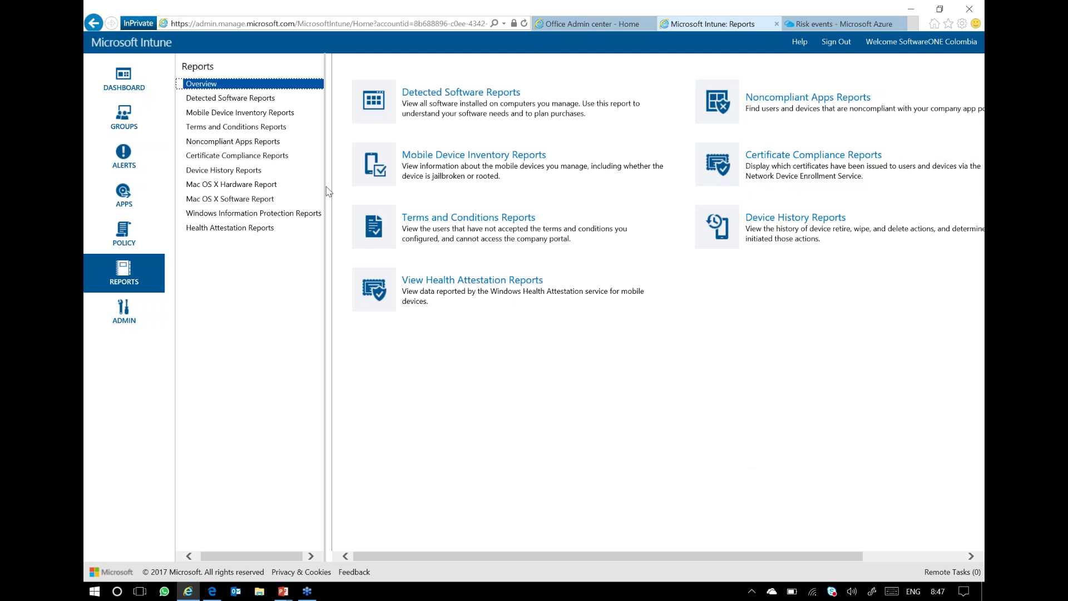
click(286, 117)
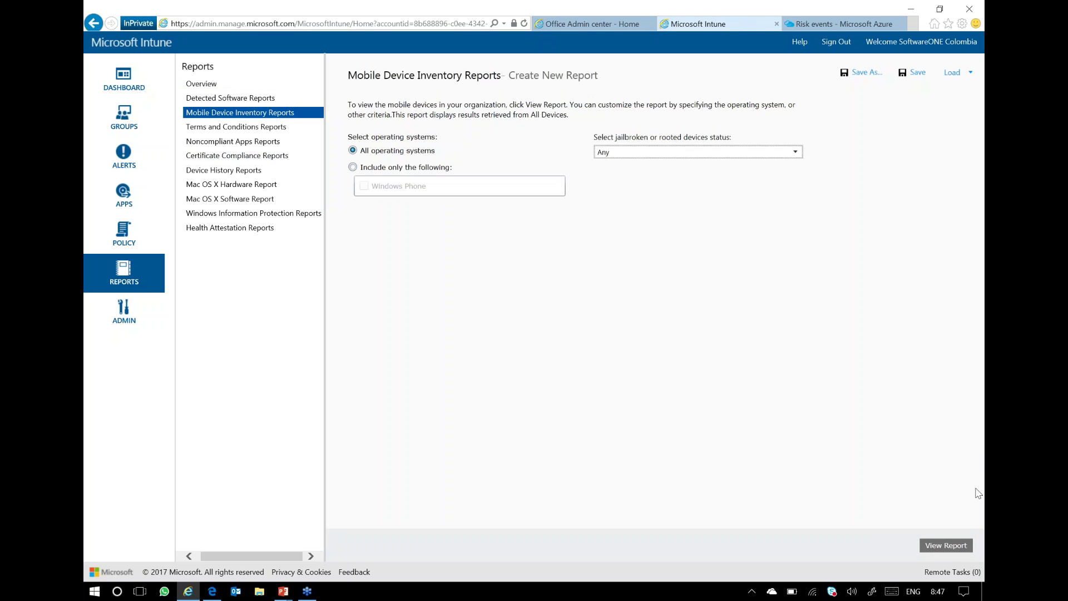
click(940, 543)
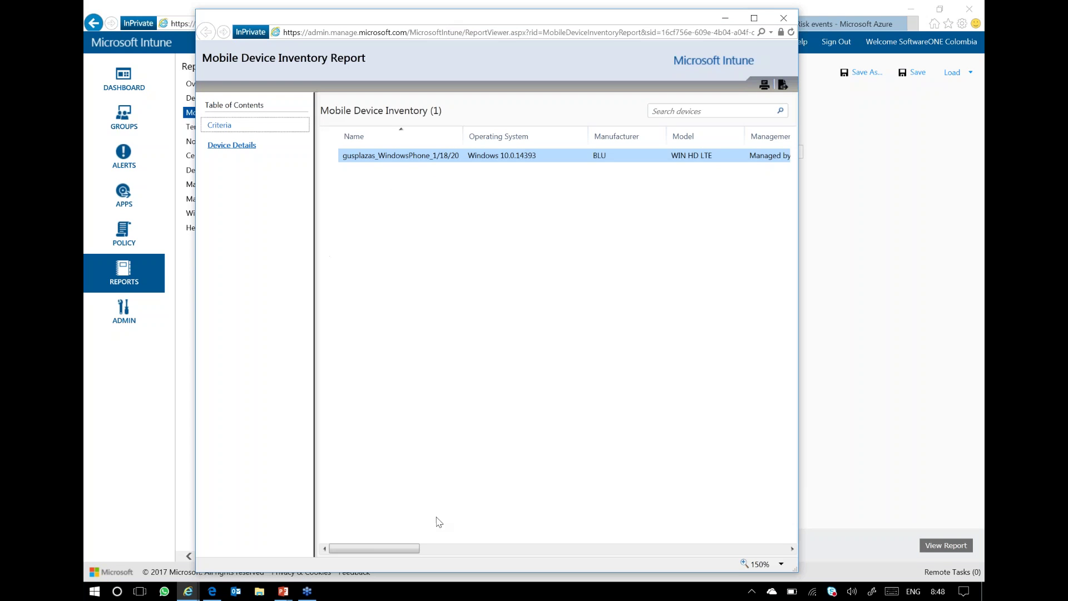
drag(367, 550, 665, 544)
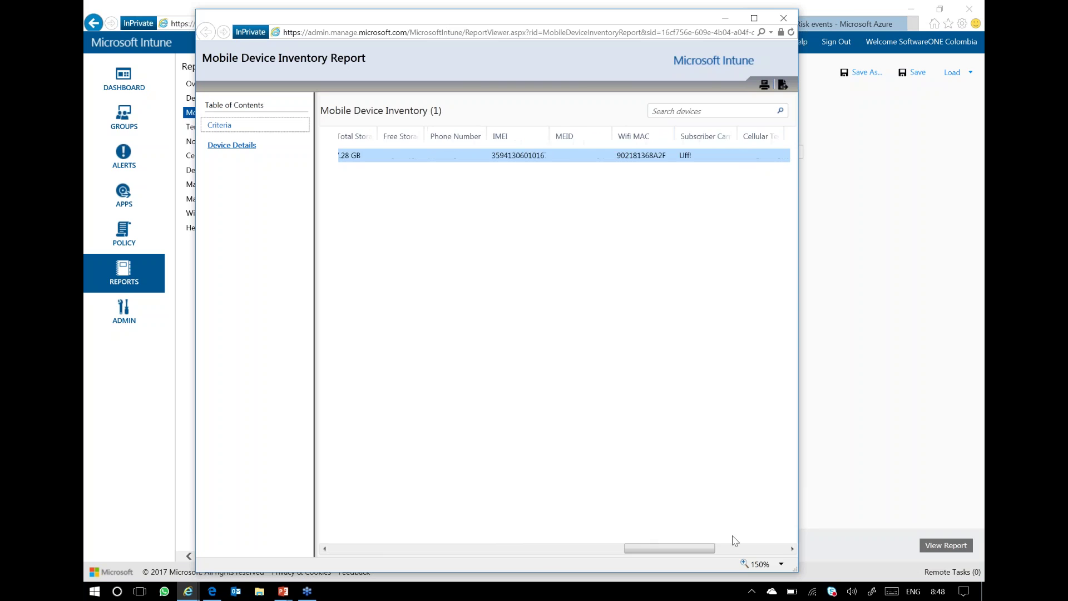
drag(735, 540, 382, 473)
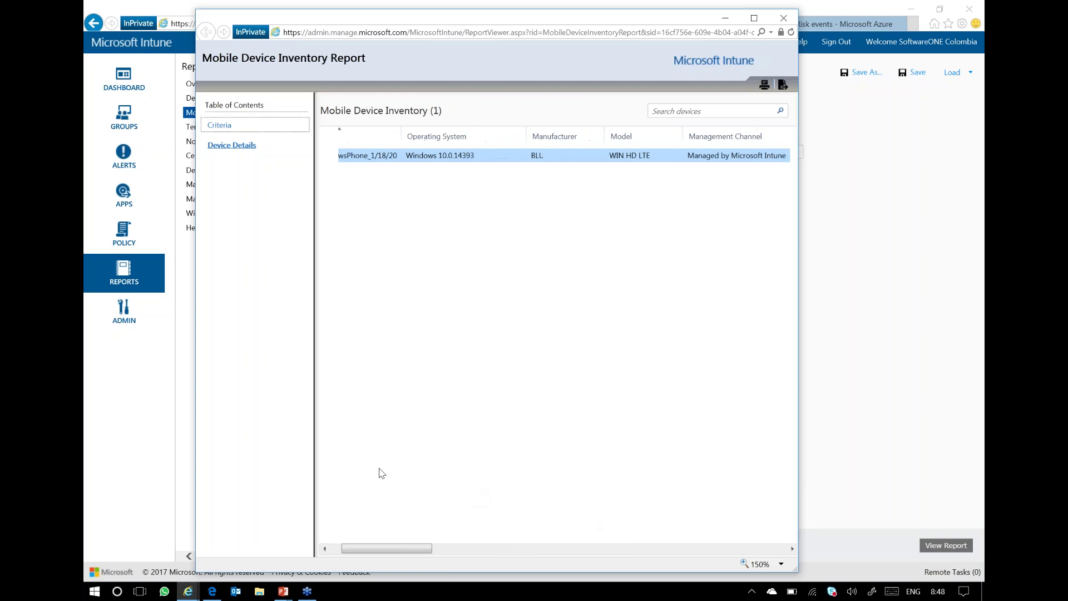
click(784, 18)
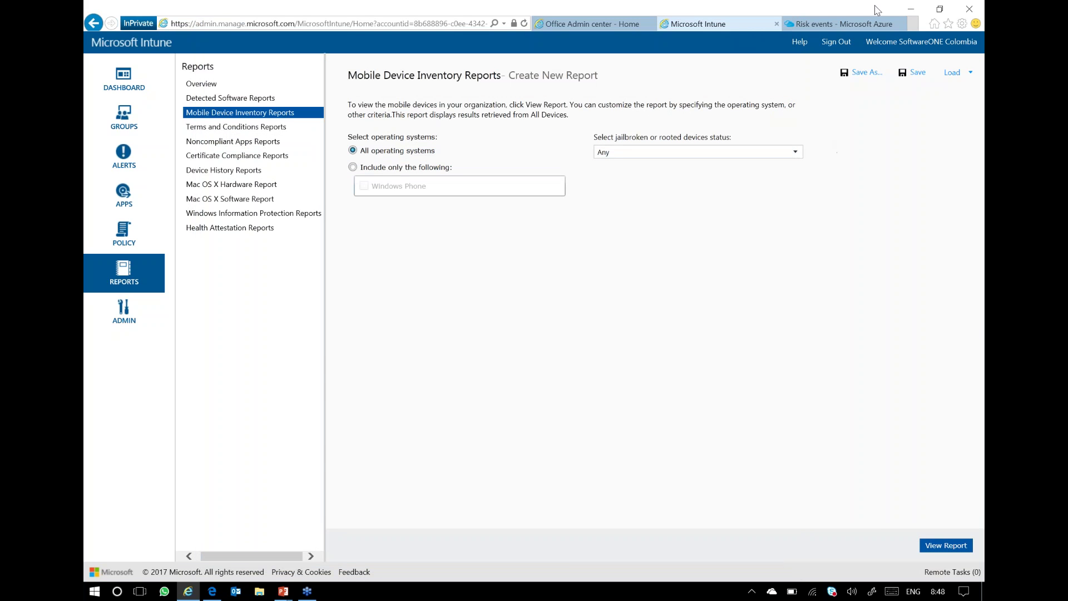
Switch to the PowerPoint slide show, advance from the "Selective wipe" slide to "Data level protection" and end the show
click(905, 7)
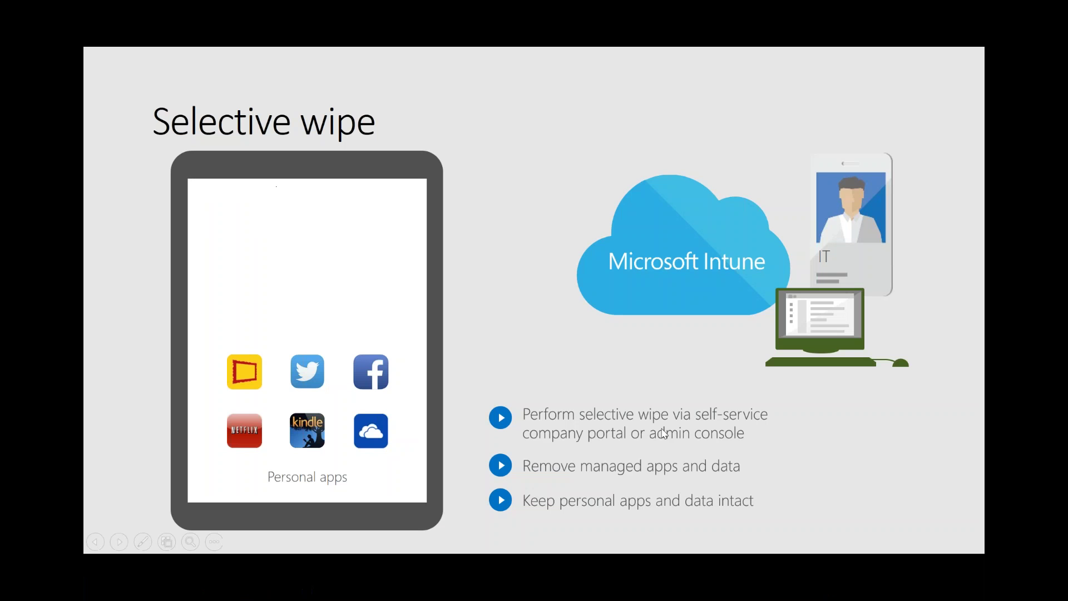
click(689, 387)
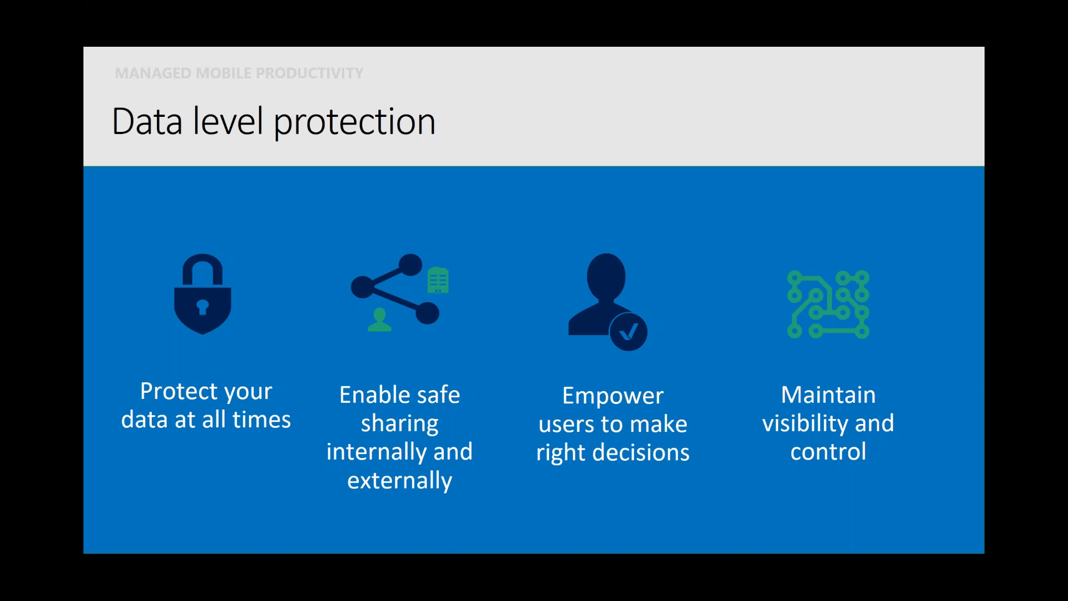
key(Escape)
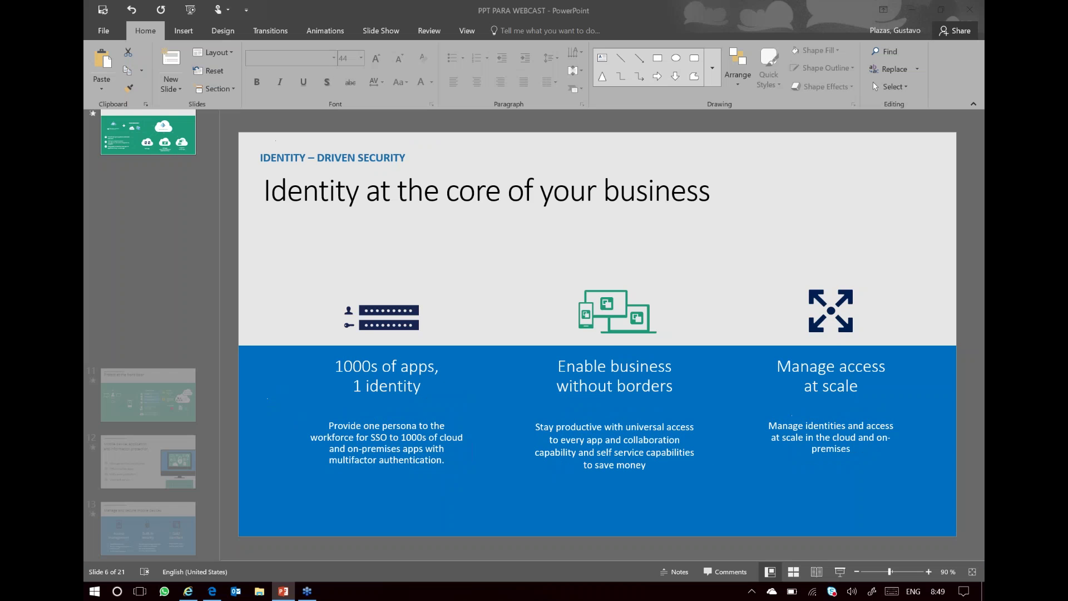
Switch back to Microsoft Intune and check the policy conflicts and the configuration policies
key(alt+Tab)
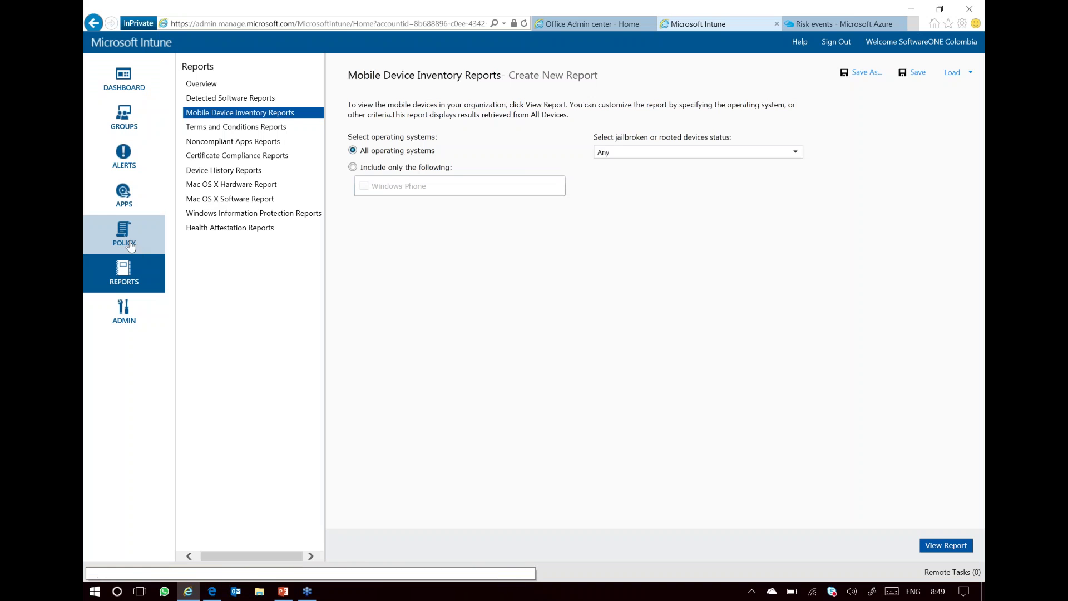
click(122, 234)
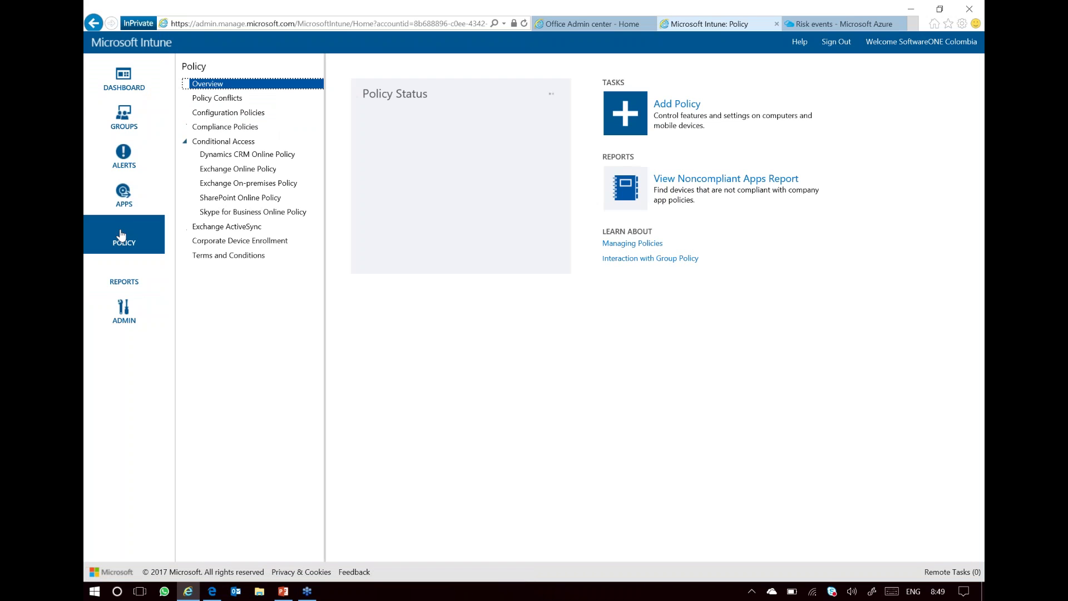
click(220, 98)
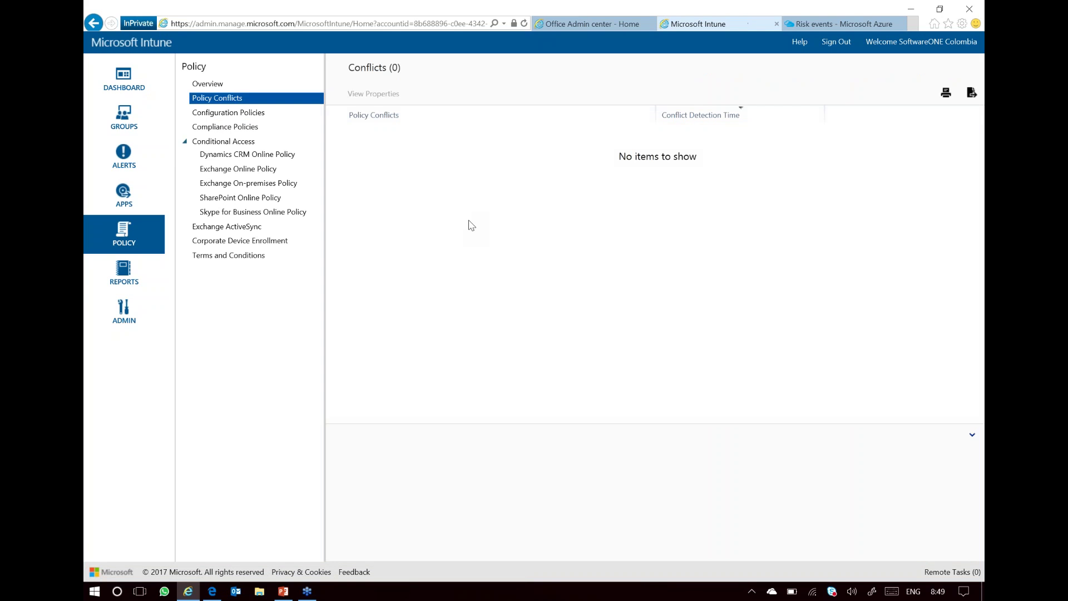
click(269, 115)
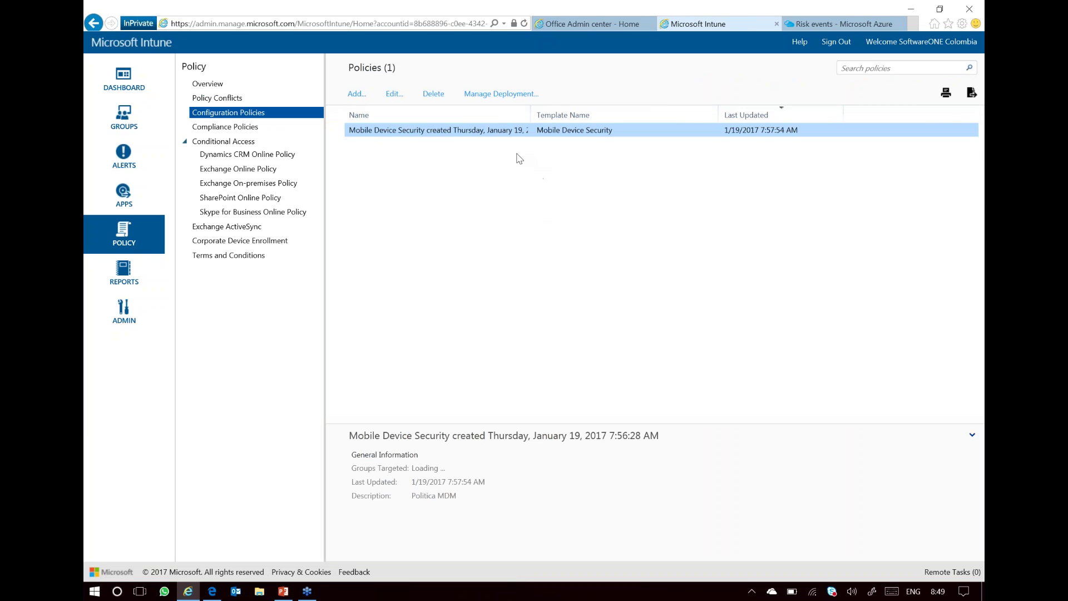
Start another compliance policy, enable its minimum and maximum Android version and minimum iOS settings, and leave it unsaved
click(241, 129)
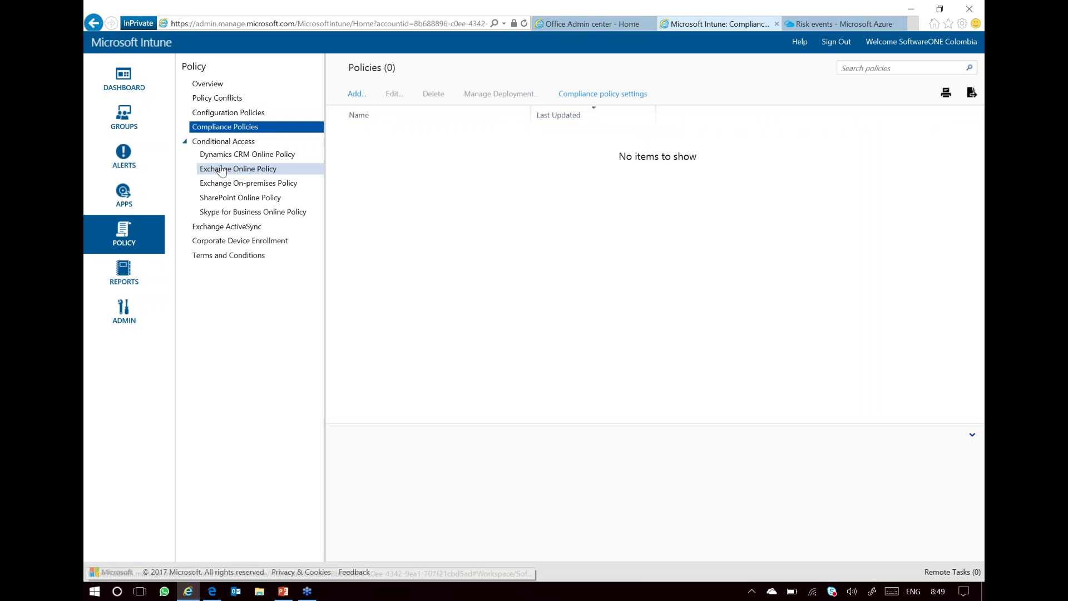
click(356, 94)
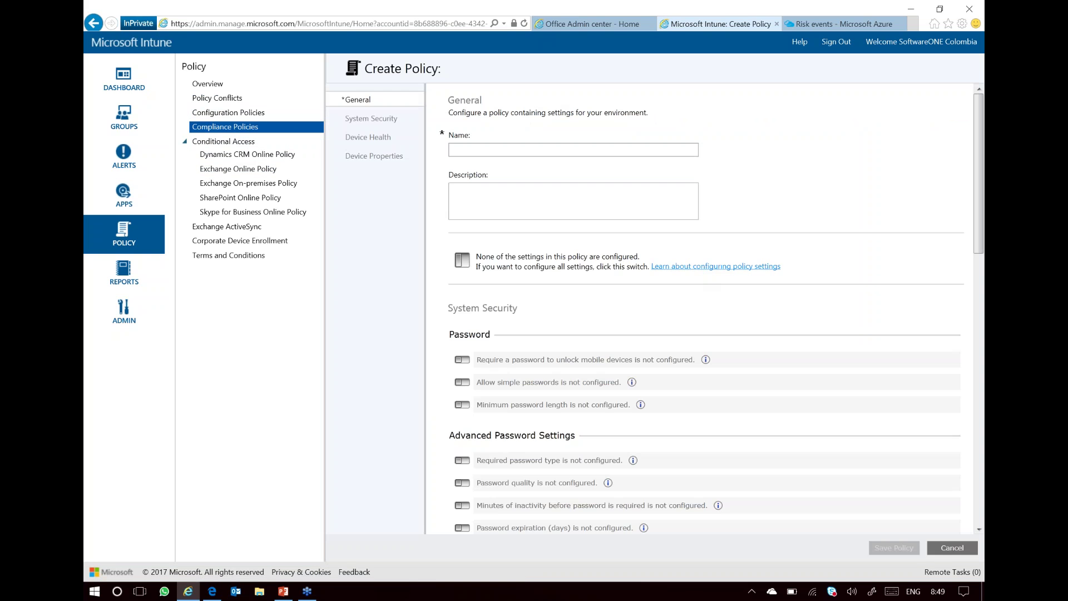
scroll(477, 276, down, 10)
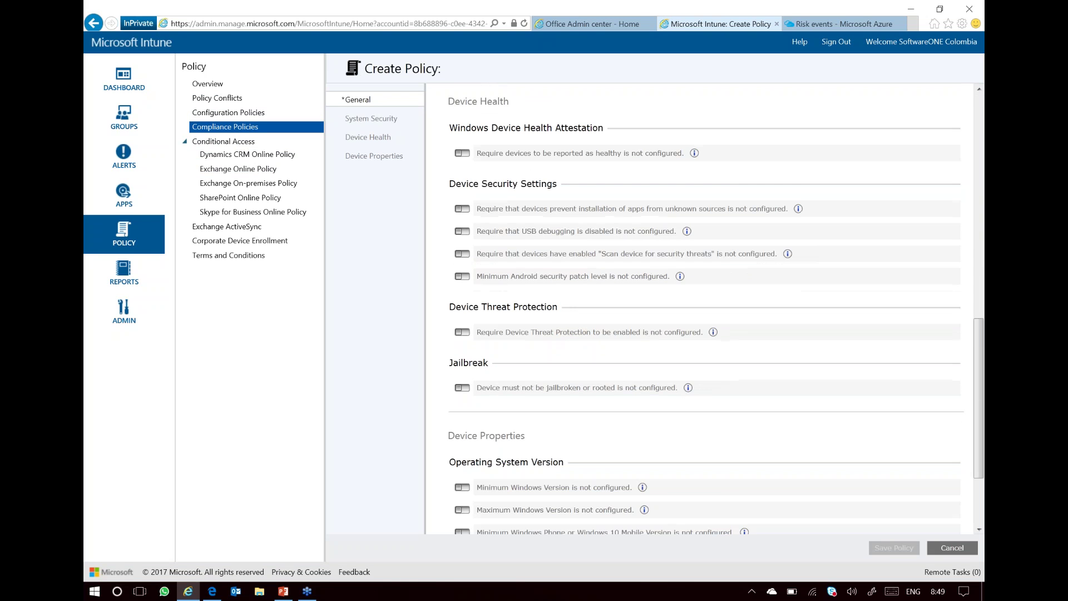
scroll(612, 306, down, 3)
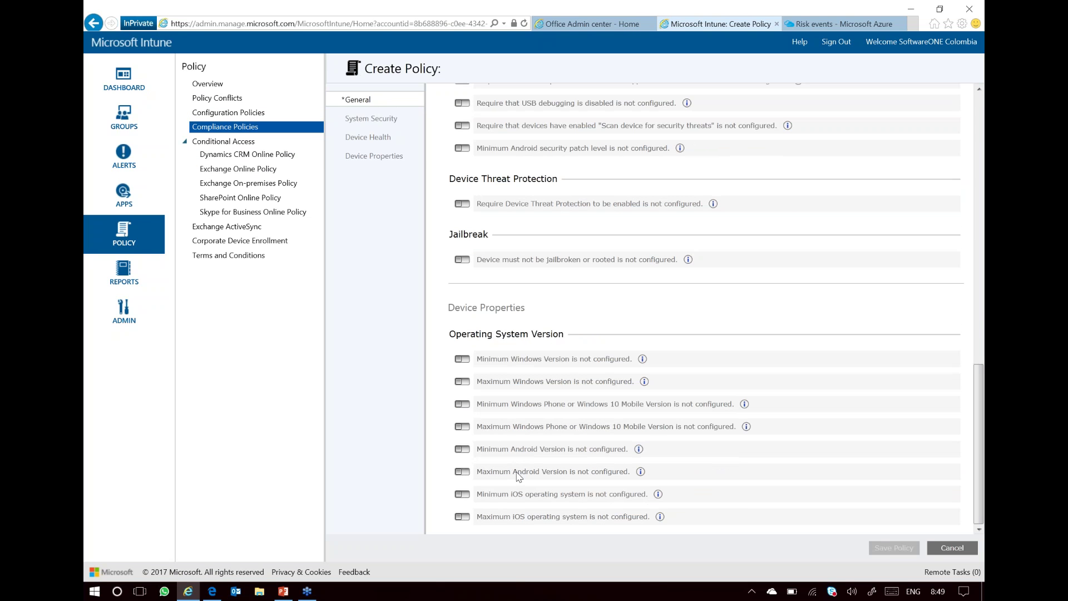
click(464, 448)
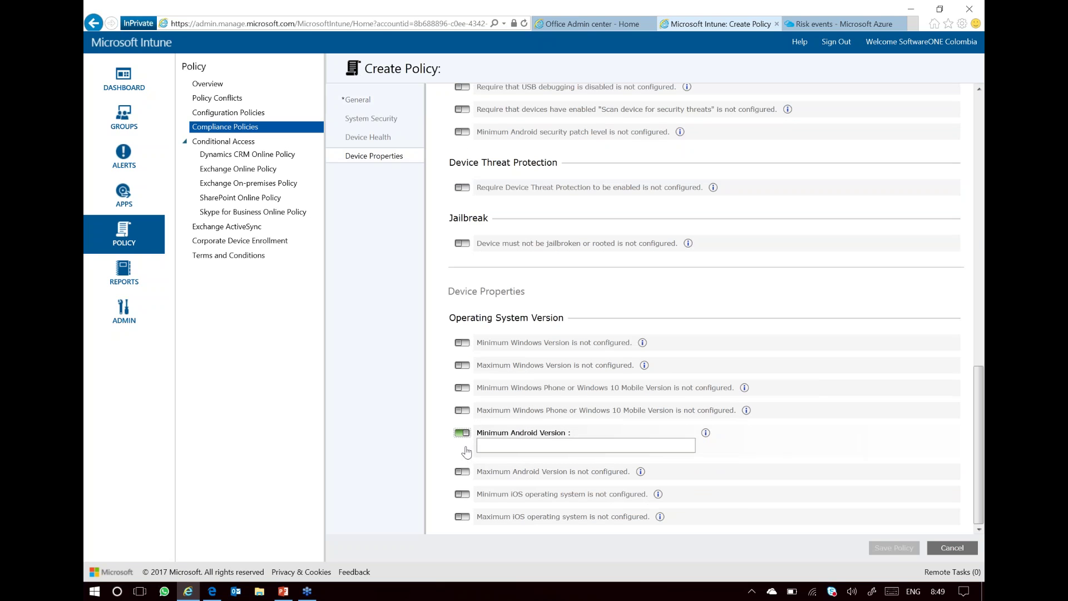
click(462, 472)
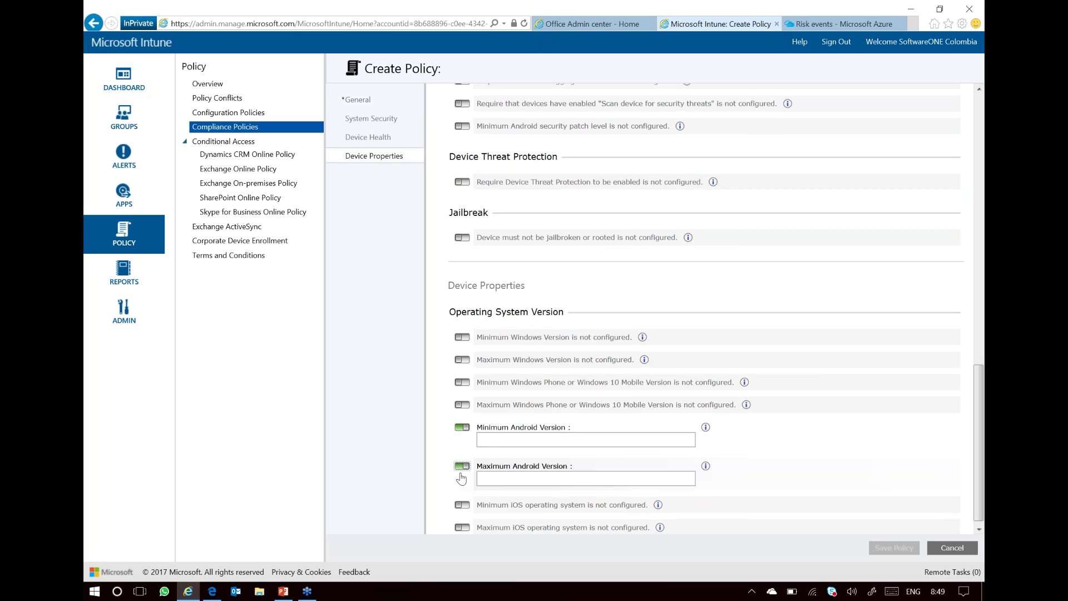
click(461, 511)
click(462, 508)
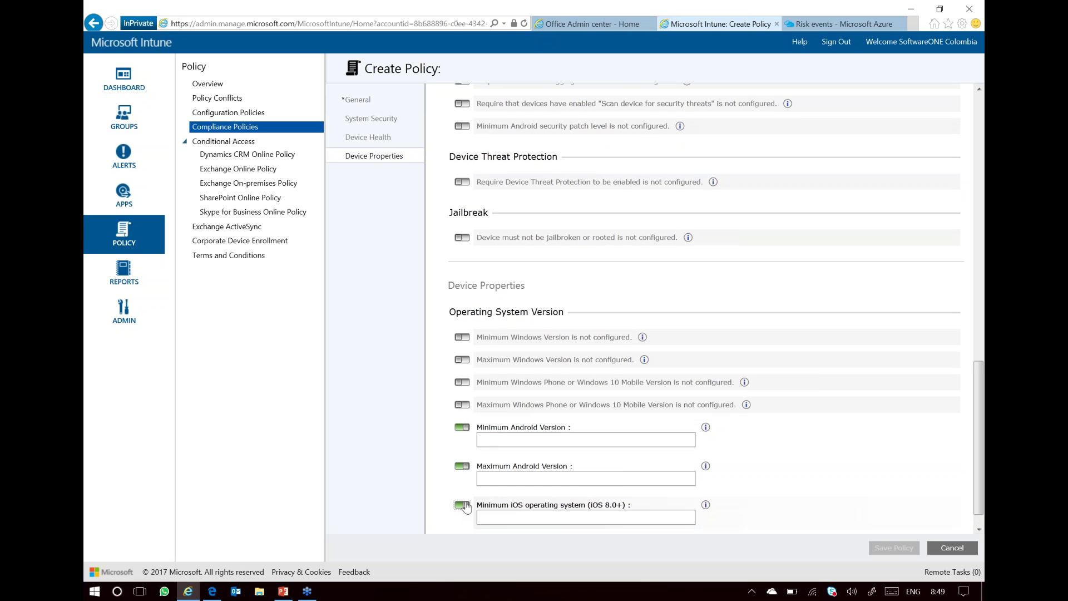
click(459, 517)
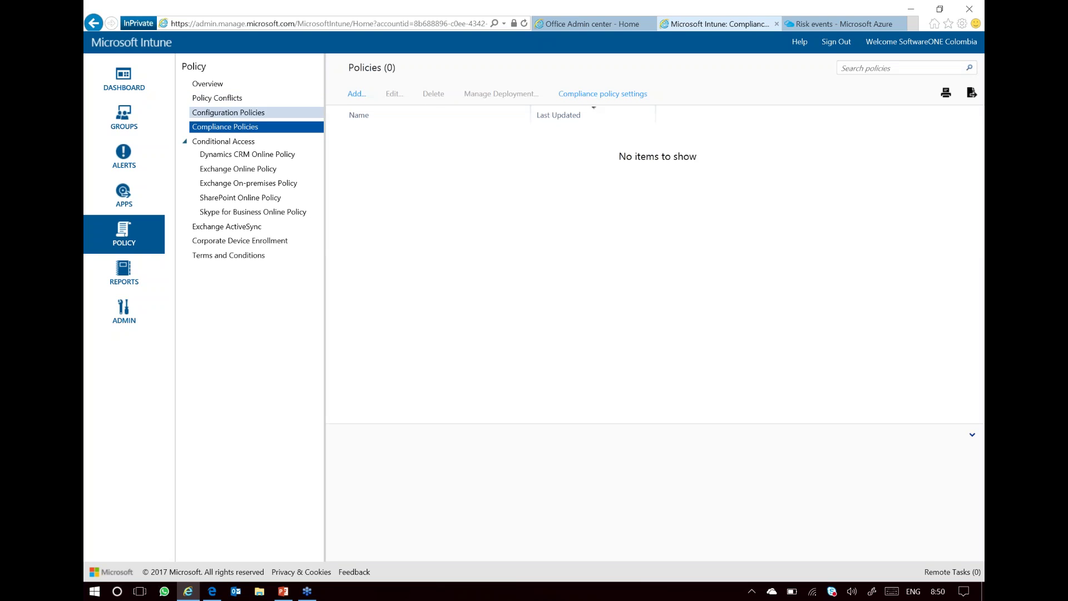
Browse the iOS templates available for a new configuration policy and close the template selection without creating one
click(228, 112)
click(356, 95)
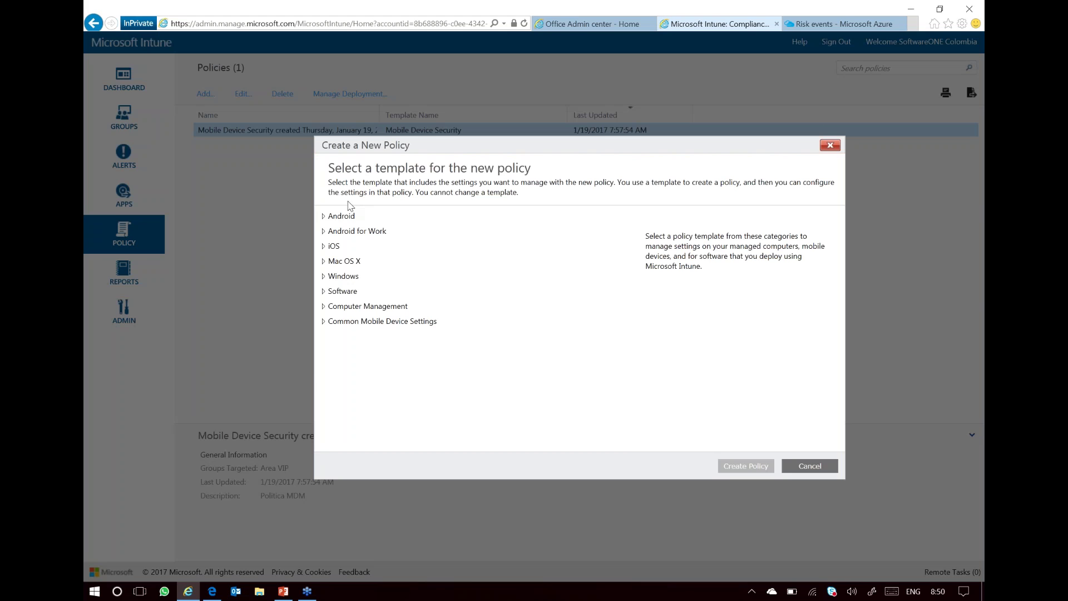
click(323, 247)
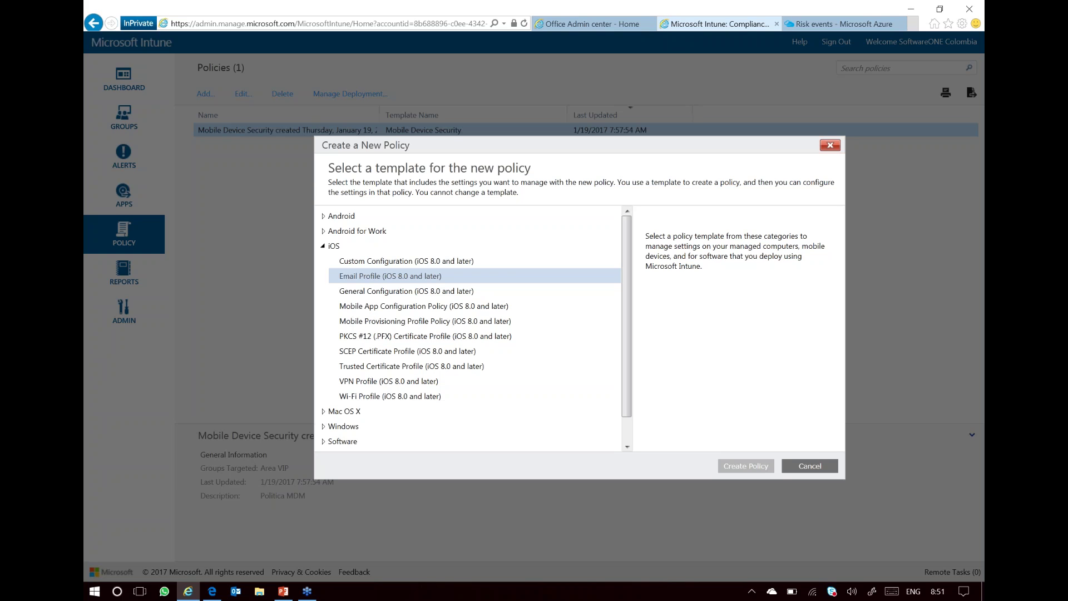
click(833, 147)
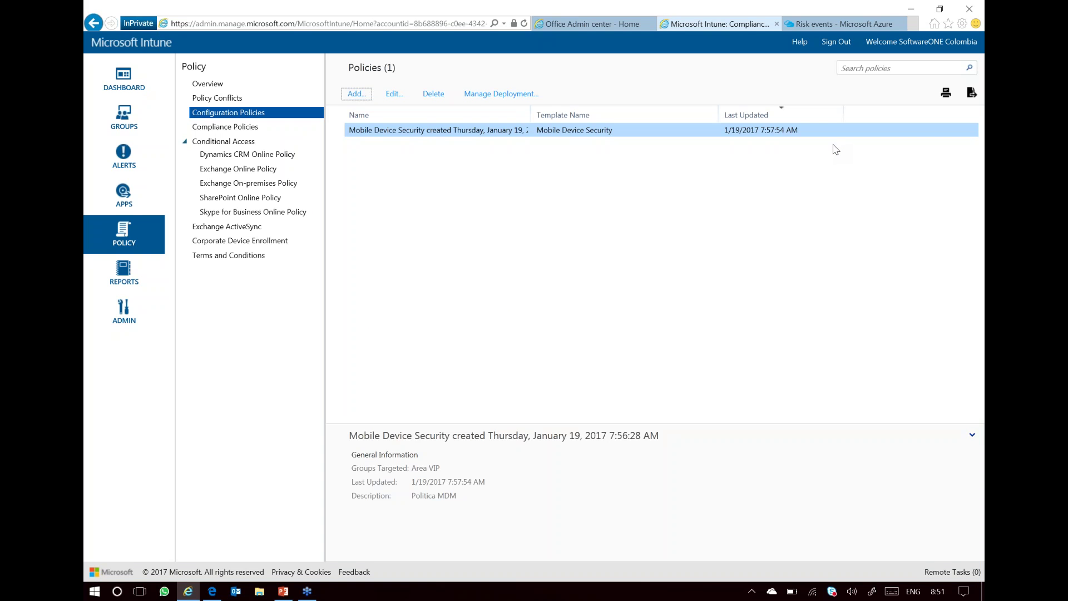
Switch to PowerPoint, start the slide show at "Data level protection", revisit the "Selective wipe" slide, return to "Data level protection" and end the show
click(915, 11)
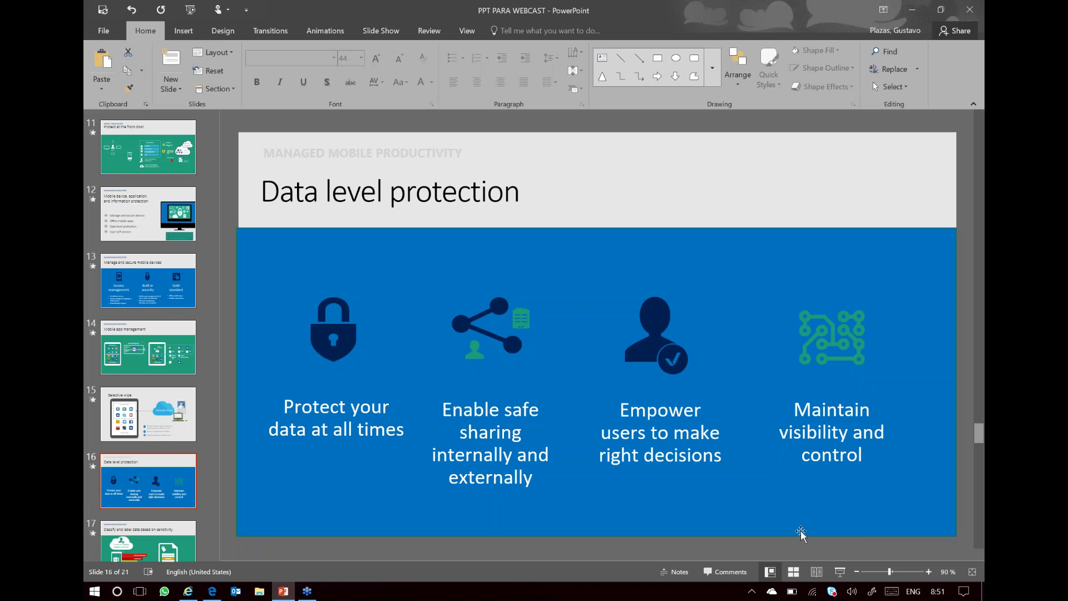
click(839, 572)
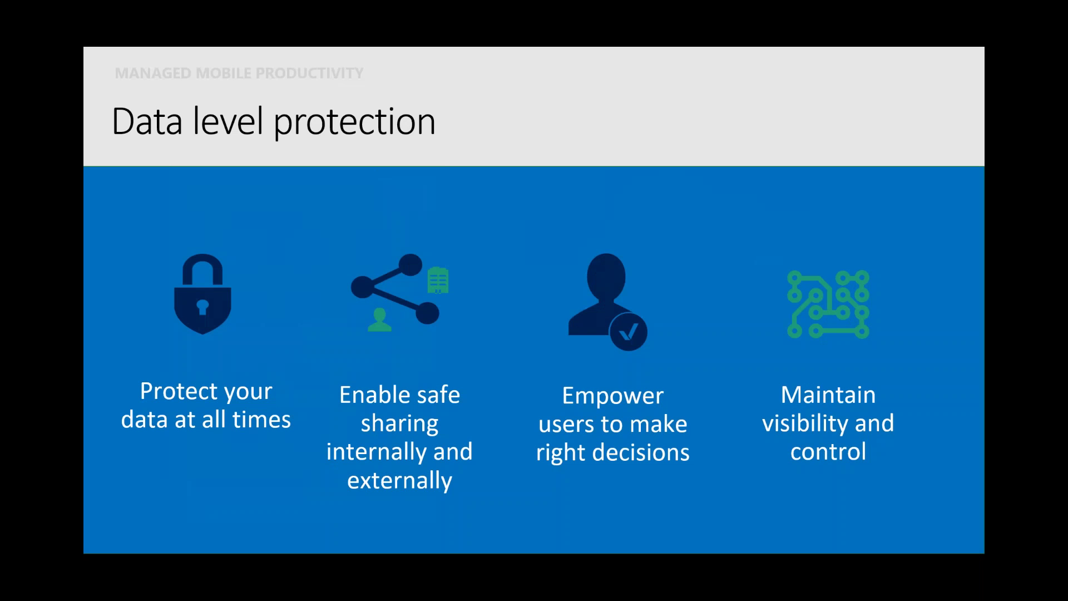
key(Right)
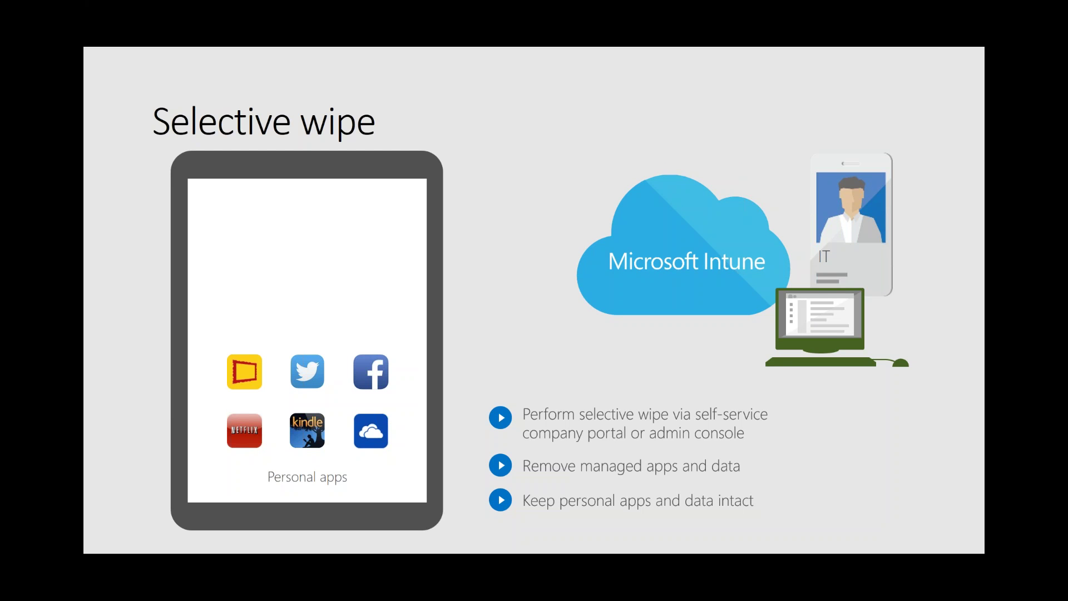
key(Right)
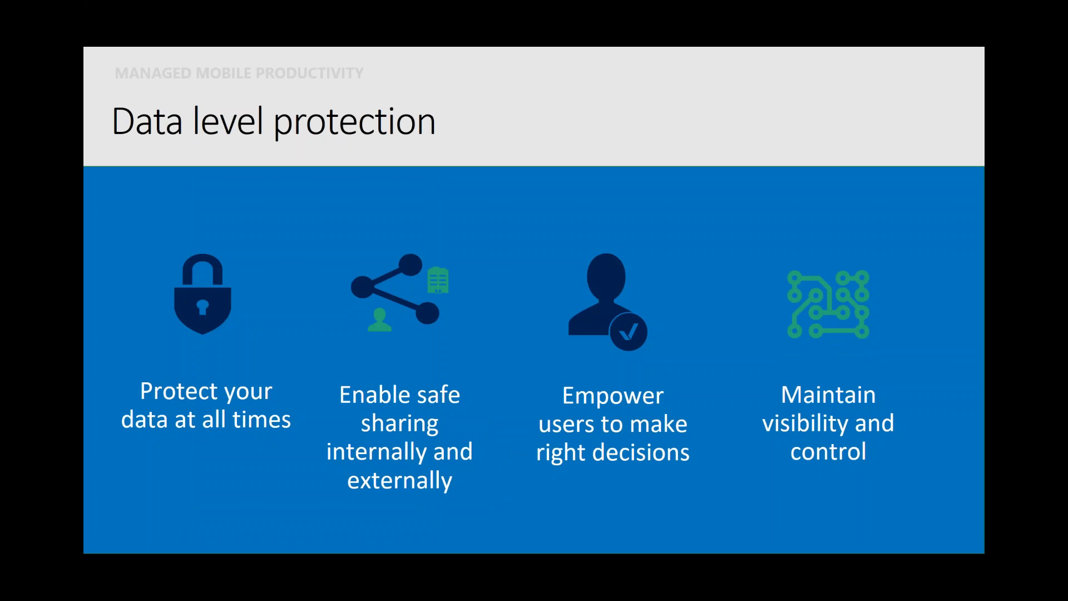
key(super)
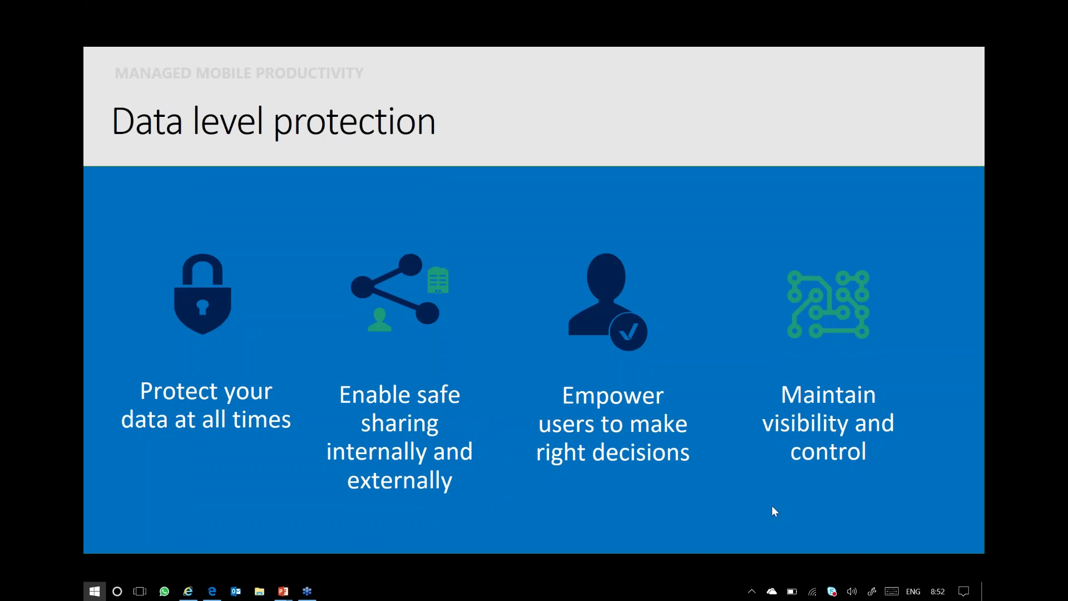
key(super)
key(Escape)
key(Escape)
Switch back to the Microsoft Intune apps overview, start adding an app and decline to run the Intune software editor
key(alt+Tab)
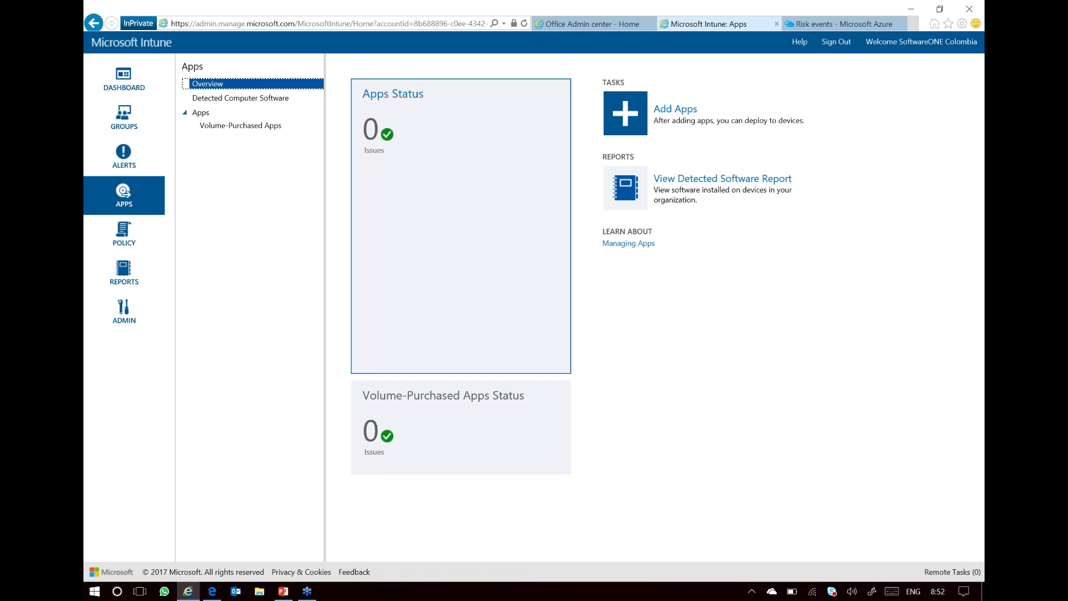
click(675, 109)
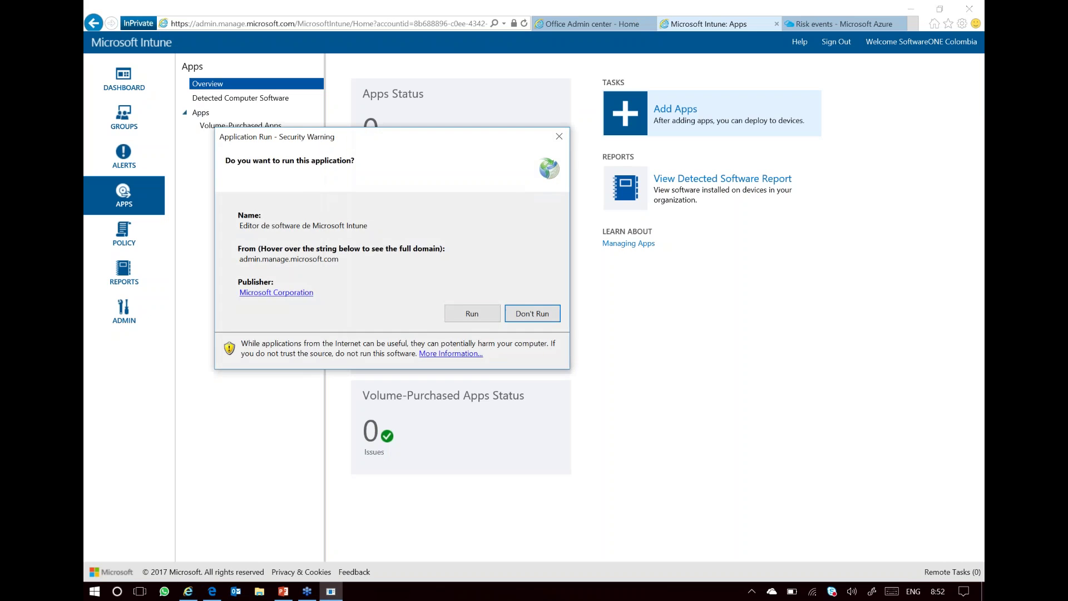
key(Return)
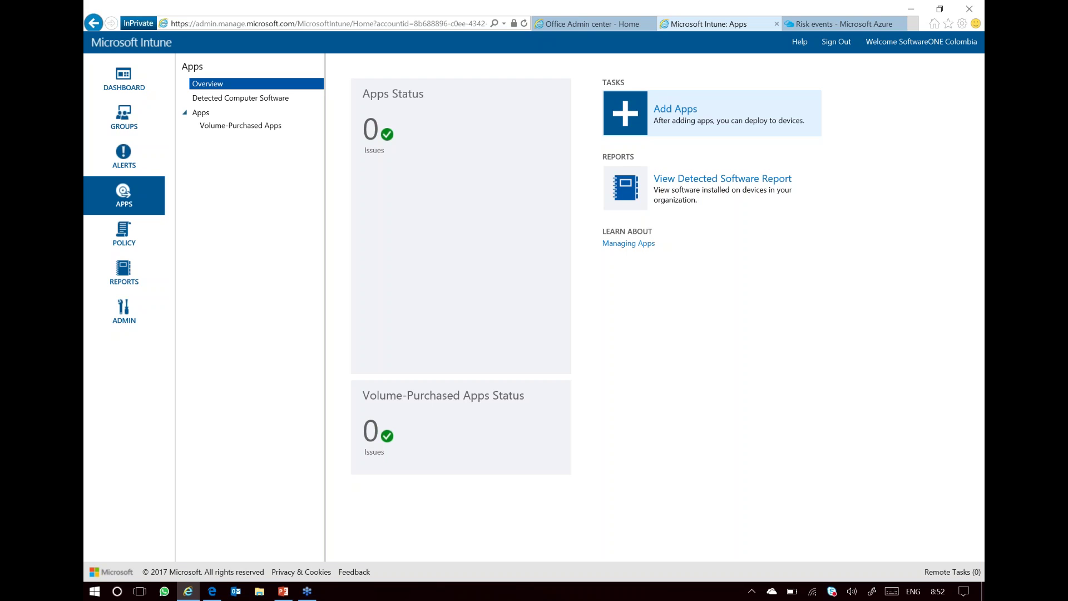
Switch to the Edge browser, close one timed-out page and load the root address account.activedirectory.windowsazure.com in the remaining one
click(211, 592)
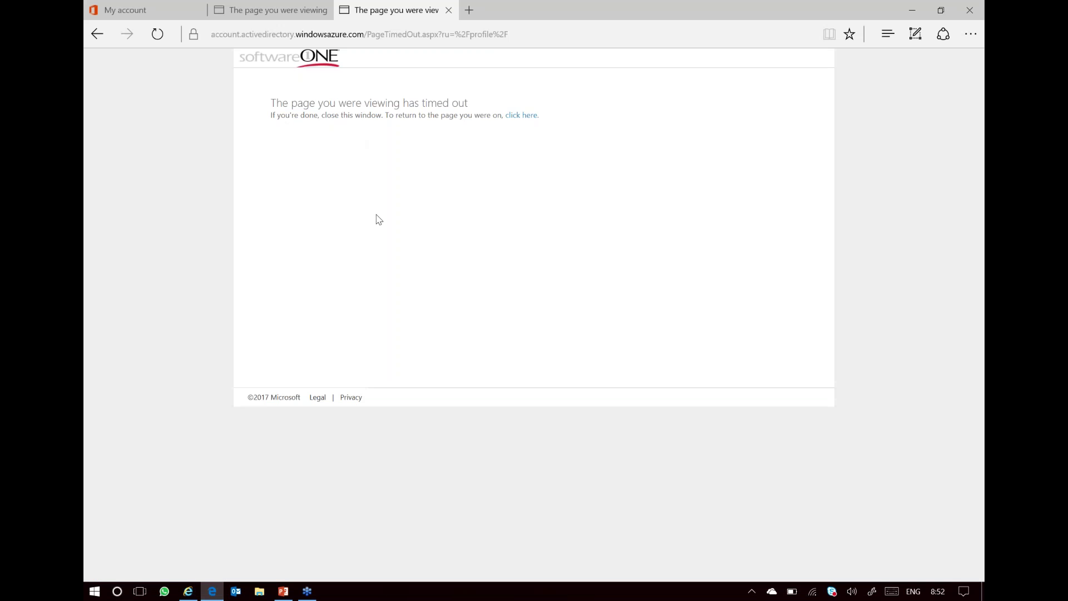
click(448, 11)
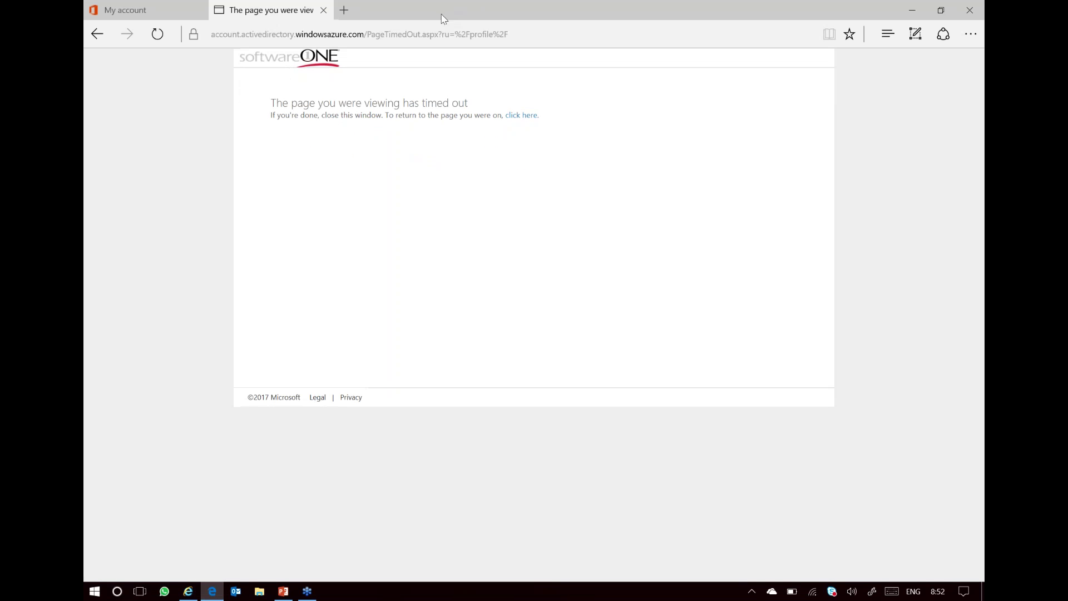
click(359, 34)
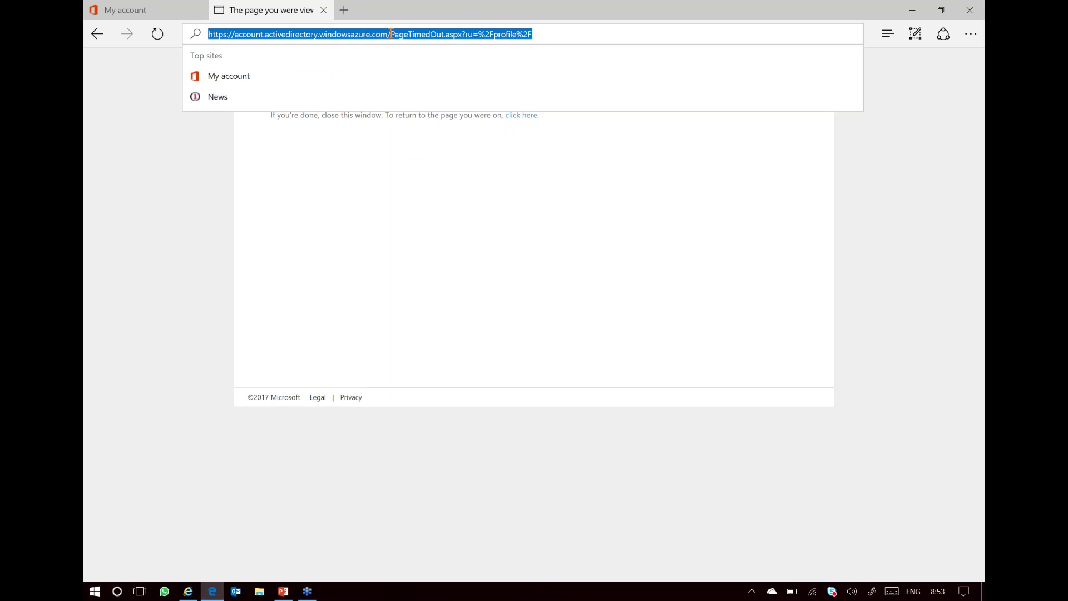
drag(392, 32, 612, 32)
key(BackSpace)
key(Return)
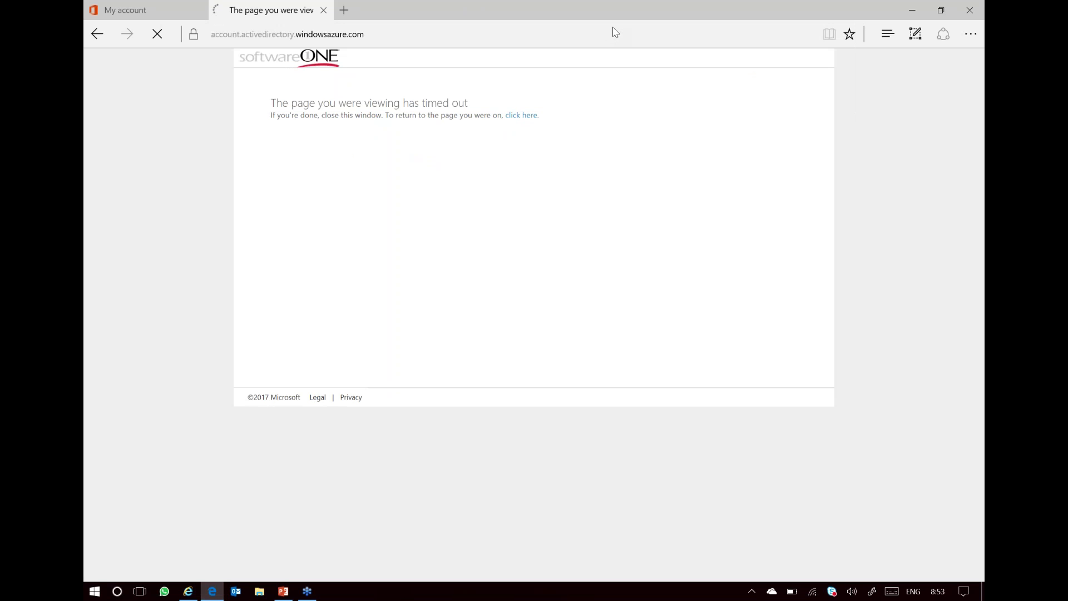